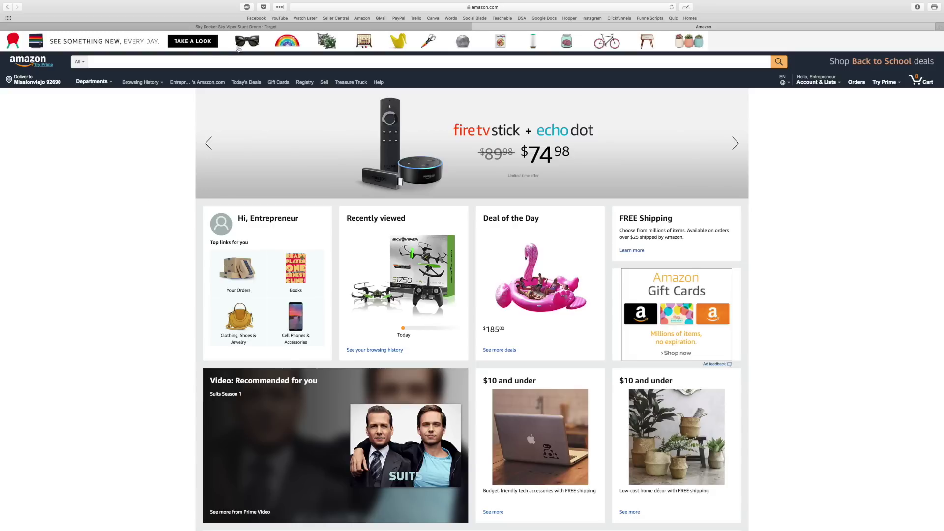
- Check the drone's Target listing and search Amazon for "Sky Rocket Sky Viper Stunt Drone"
{"action": "left_click", "coordinate": [225, 28]}
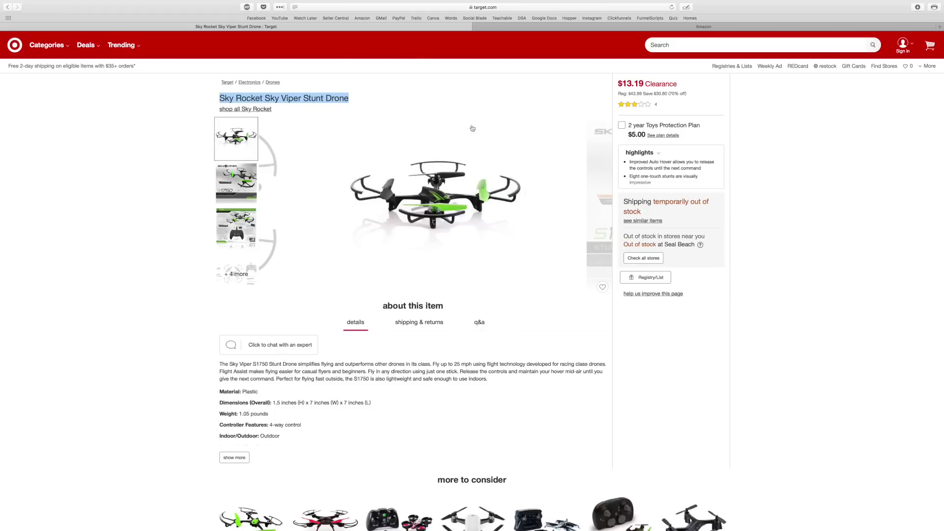
{"action": "left_click", "coordinate": [487, 151]}
{"action": "left_click", "coordinate": [615, 26]}
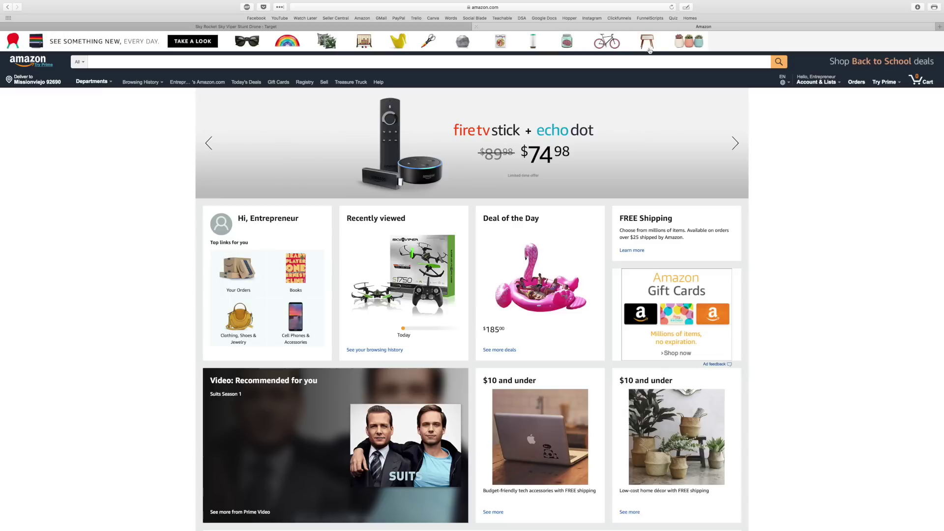
{"action": "left_click", "coordinate": [389, 65]}
{"action": "type", "text": "Sky Rocket Sky Viper Stunt Drone"}
{"action": "key", "text": "Return"}
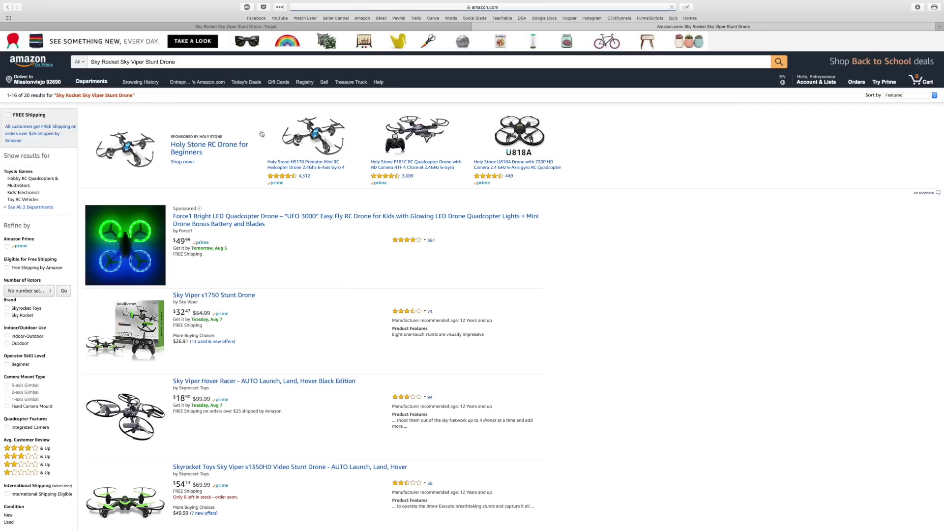
- Open the Sky Viper s1750 Stunt Drone from the Amazon results and compare it with the Target listing
{"action": "scroll", "coordinate": [263, 134], "scroll_direction": "down", "scroll_amount": 2}
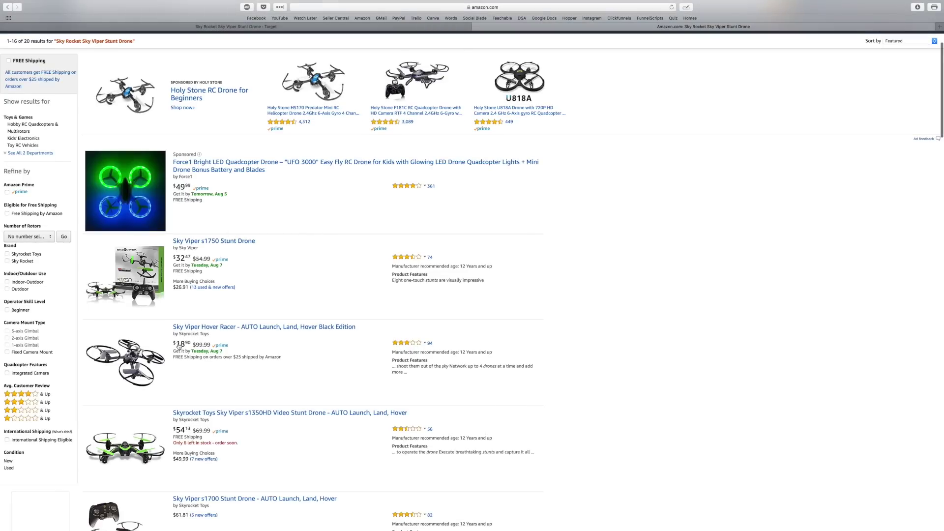
{"action": "left_click", "coordinate": [232, 242]}
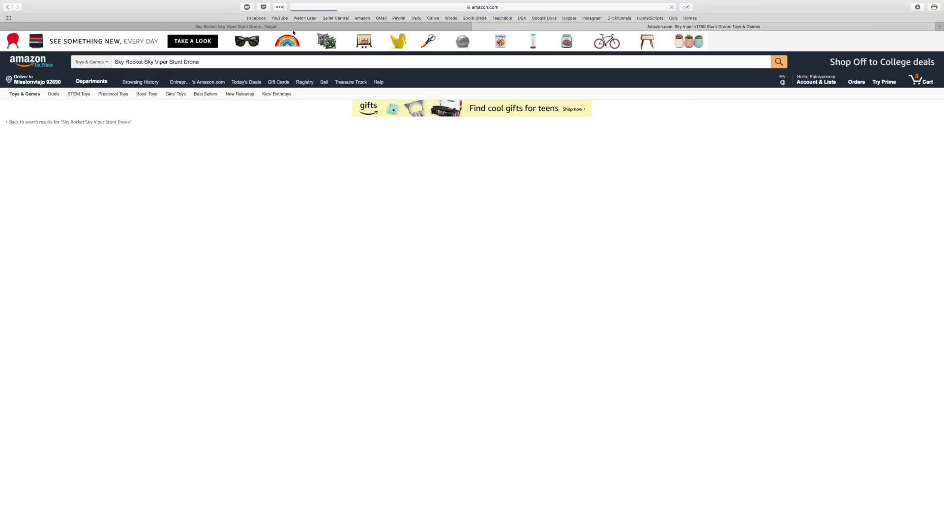
{"action": "left_click", "coordinate": [265, 26]}
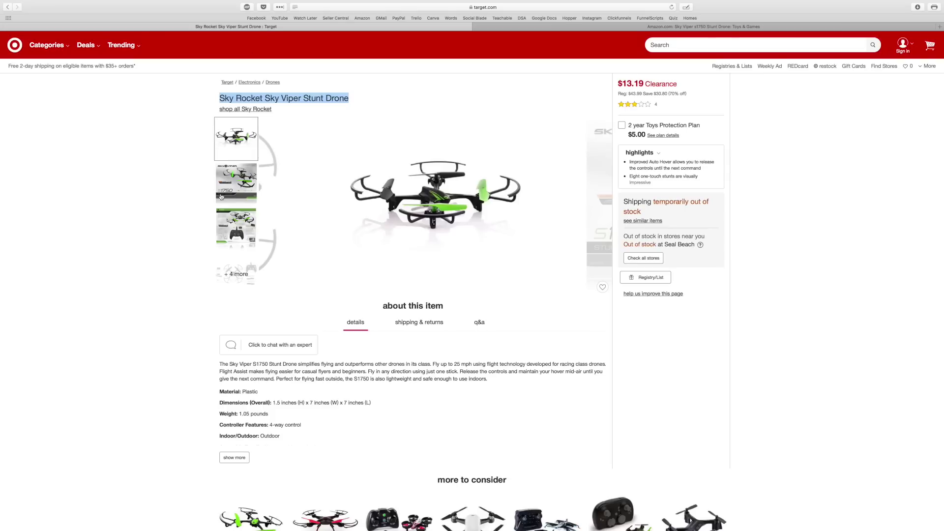
{"action": "left_click", "coordinate": [585, 27]}
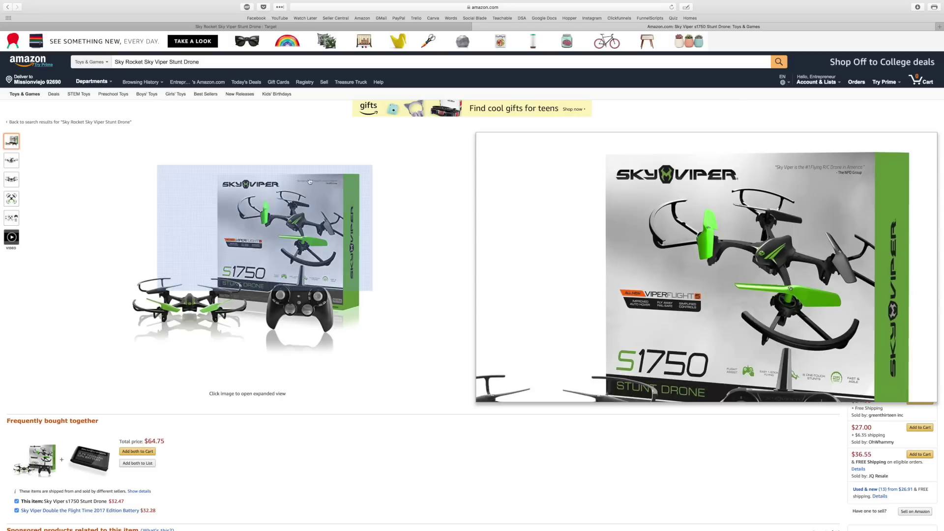
- Examine the Sky Viper s1750 Stunt Drone's price details, product photo and video preview on its Amazon page
{"action": "scroll", "coordinate": [805, 148], "scroll_direction": "down", "scroll_amount": 2}
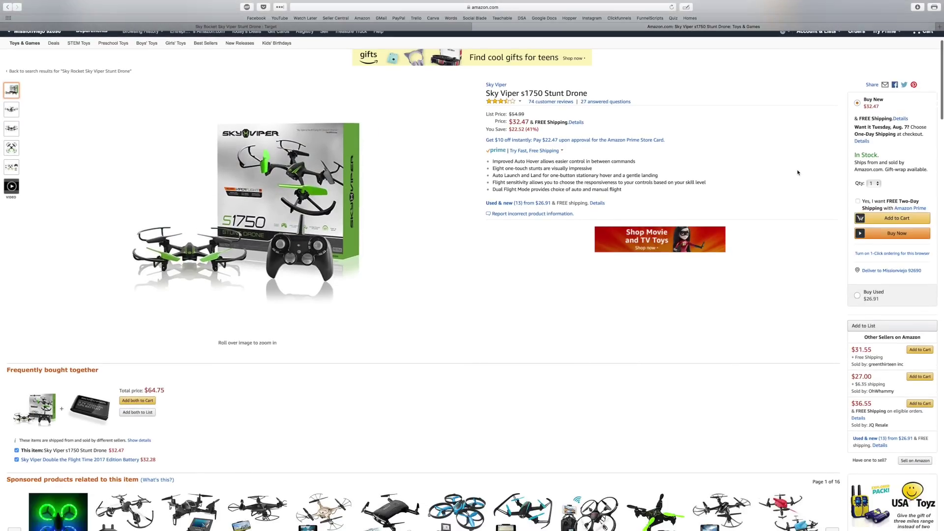
{"action": "mouse_move", "coordinate": [366, 188]}
{"action": "mouse_move", "coordinate": [11, 187]}
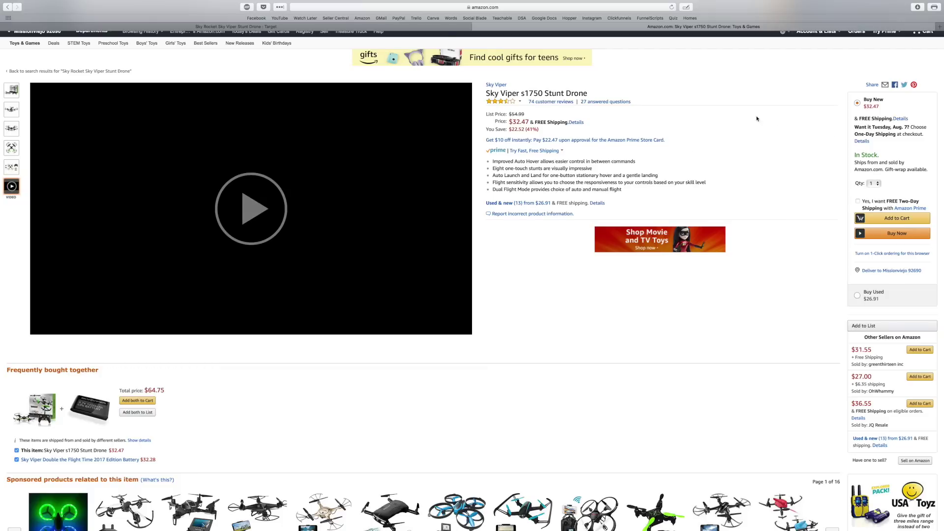
{"action": "mouse_move", "coordinate": [10, 92]}
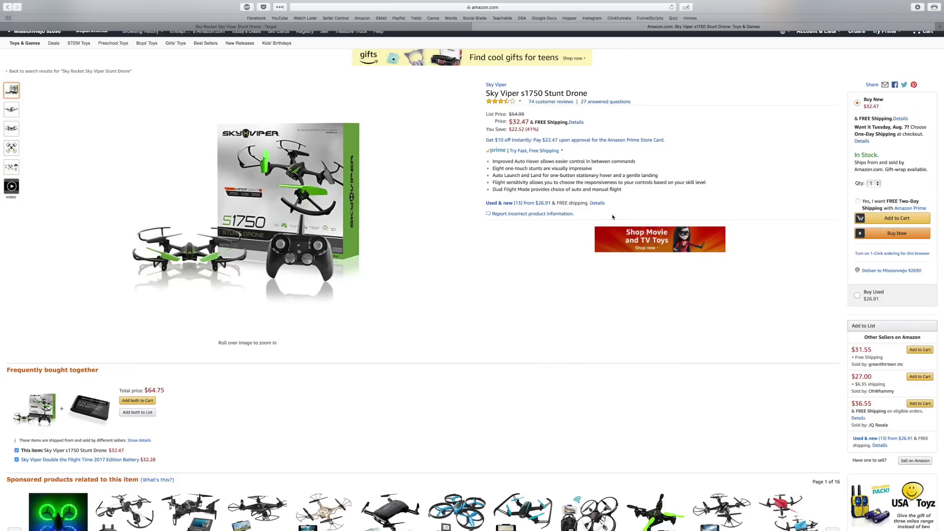
- Show the drone's used and new offers in New condition only, examine the competing prices and shipping, and return to the product page
{"action": "left_click", "coordinate": [505, 207]}
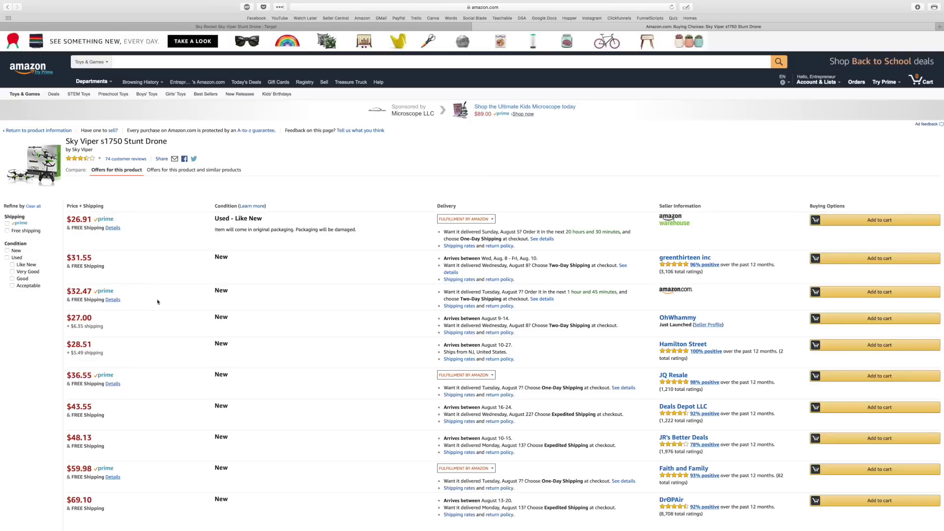
{"action": "left_click", "coordinate": [7, 250]}
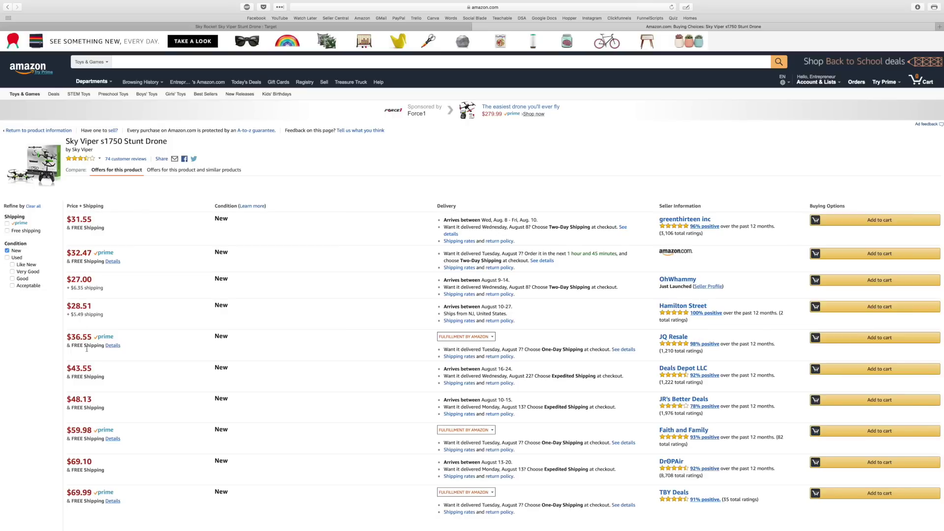
{"action": "left_click_drag", "start_coordinate": [67, 282], "coordinate": [98, 288]}
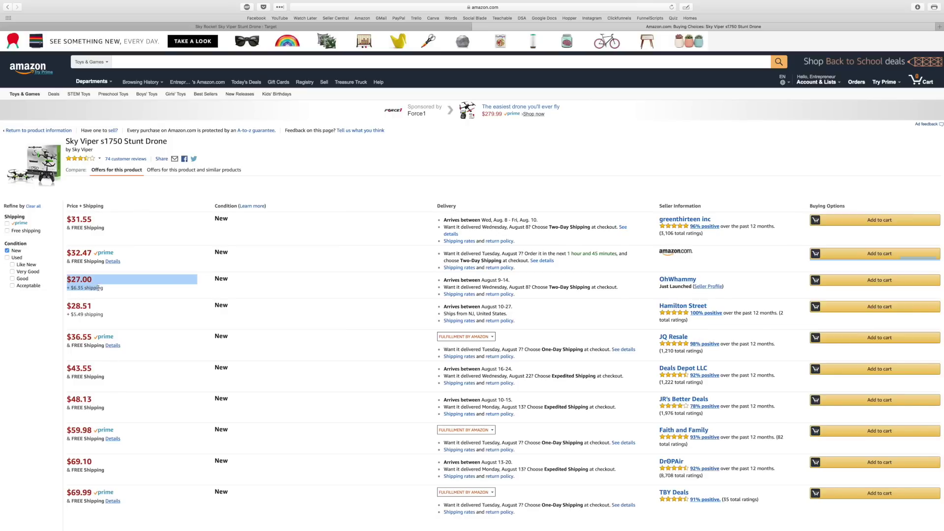
{"action": "left_click_drag", "start_coordinate": [94, 337], "coordinate": [93, 337]}
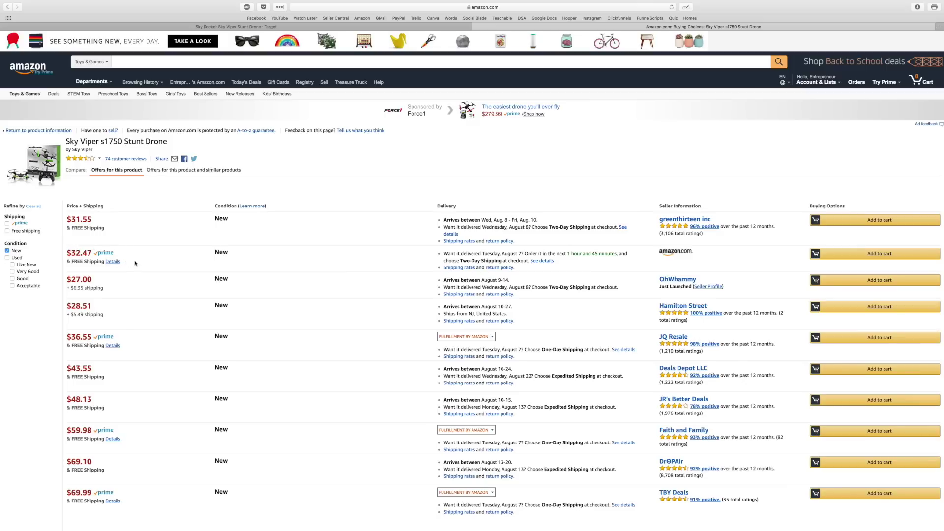
{"action": "left_click", "coordinate": [9, 8]}
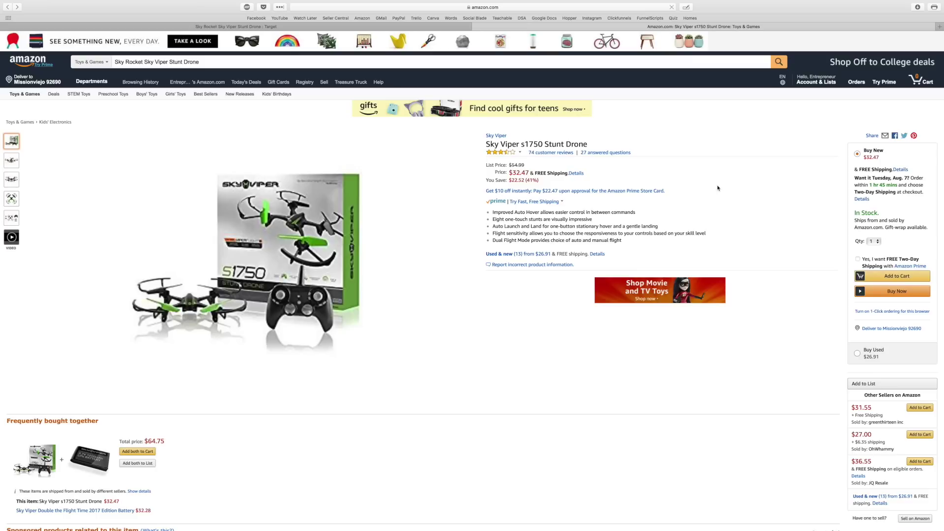
- Reopen the drone's used and new offers and examine the price and condition of the Used - Like New offer
{"action": "scroll", "coordinate": [715, 191], "scroll_direction": "down", "scroll_amount": 1}
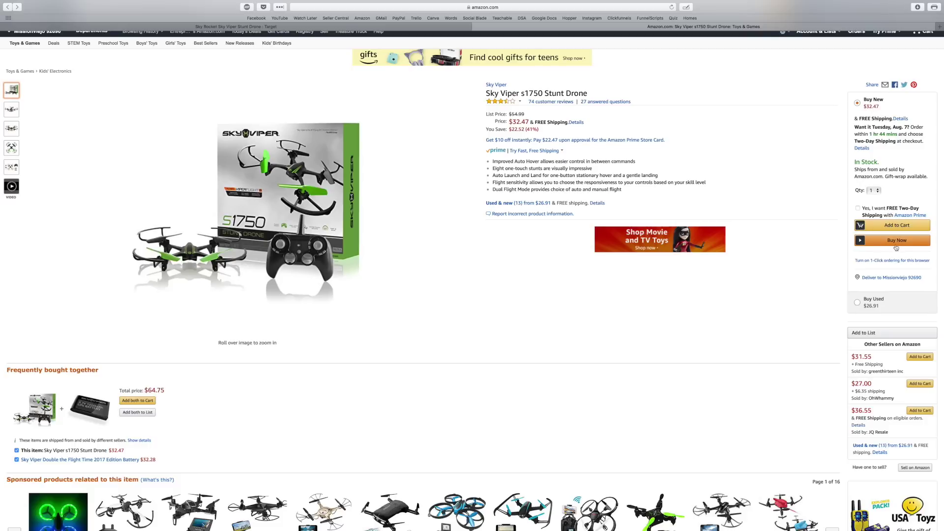
{"action": "left_click", "coordinate": [514, 203]}
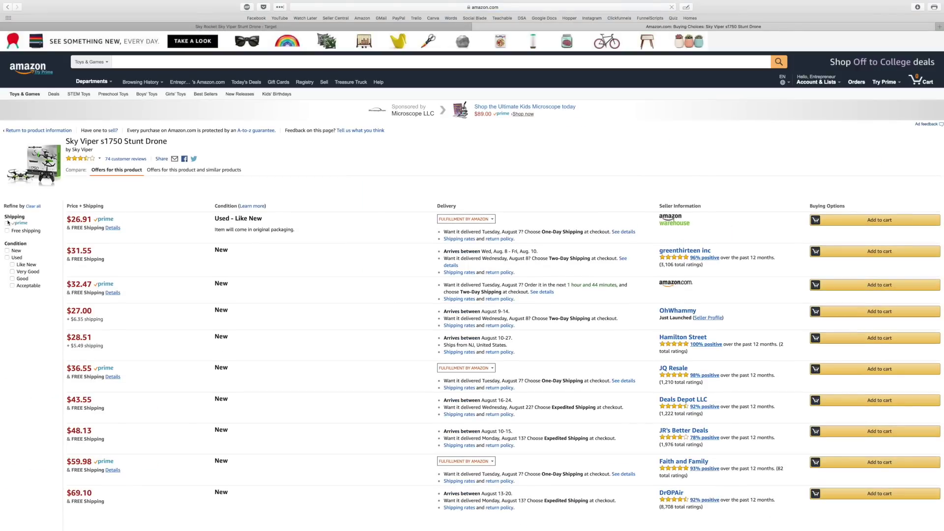
{"action": "left_click_drag", "start_coordinate": [91, 220], "coordinate": [67, 219]}
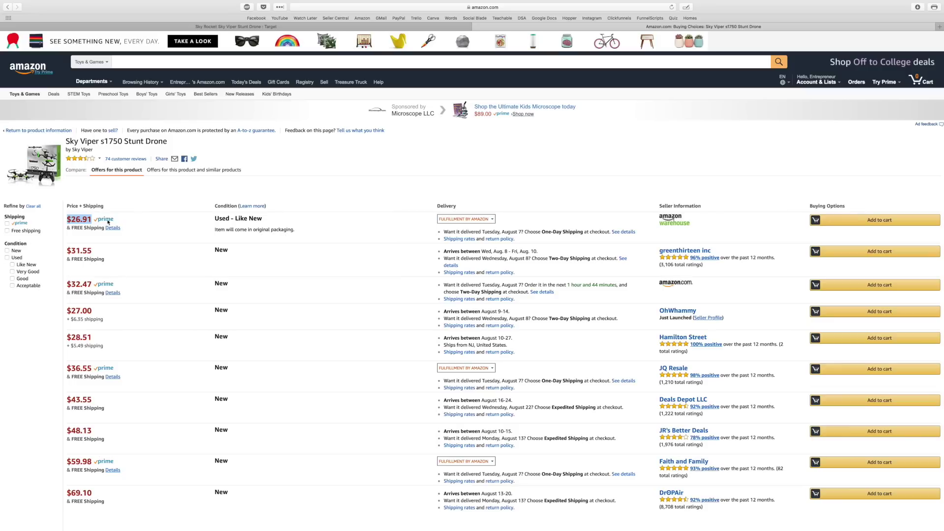
{"action": "left_click_drag", "start_coordinate": [263, 219], "coordinate": [215, 219]}
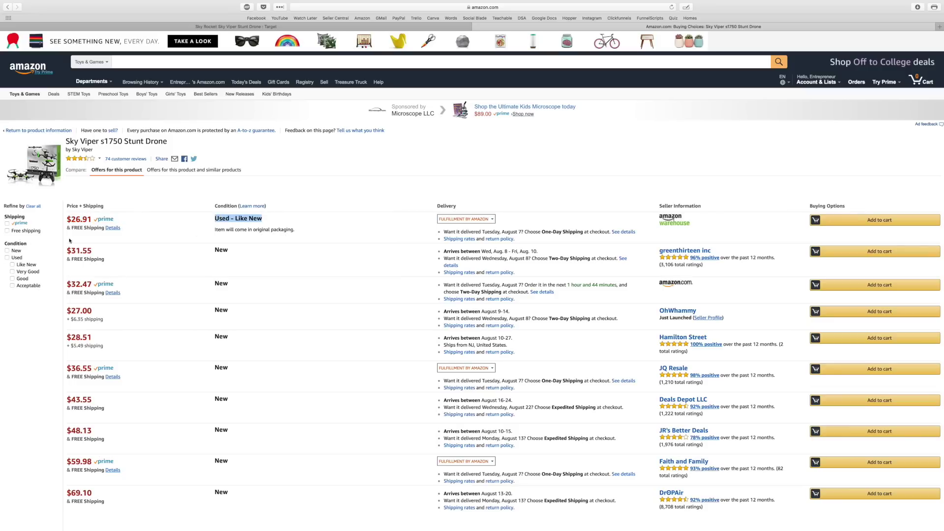
- Filter the offers to New condition, examine the first seller's price with shipping, and go back to the product page
{"action": "left_click", "coordinate": [8, 251]}
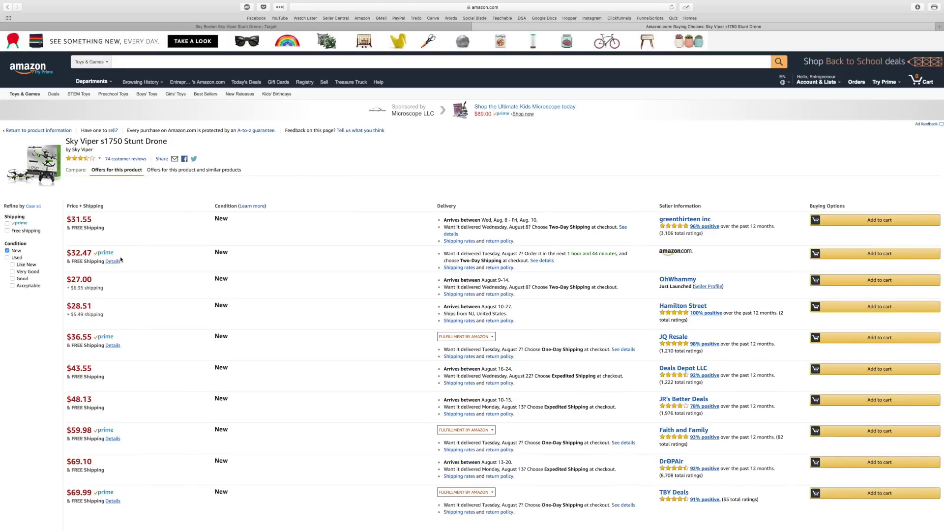
{"action": "left_click_drag", "start_coordinate": [95, 228], "coordinate": [63, 217]}
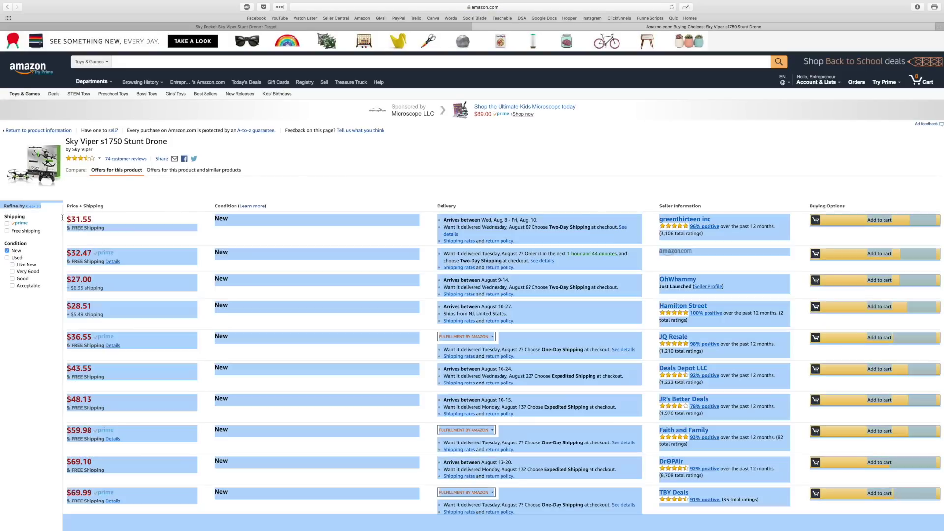
{"action": "left_click", "coordinate": [110, 232]}
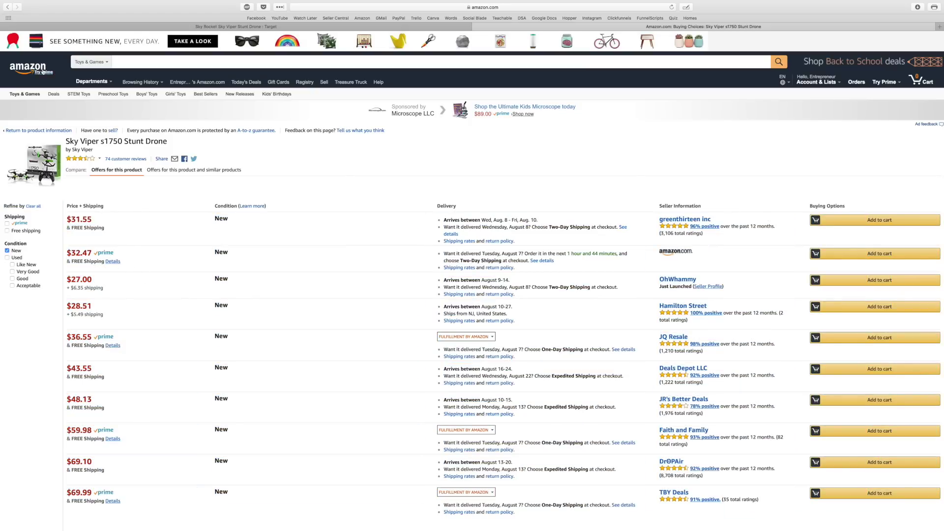
{"action": "left_click", "coordinate": [7, 8]}
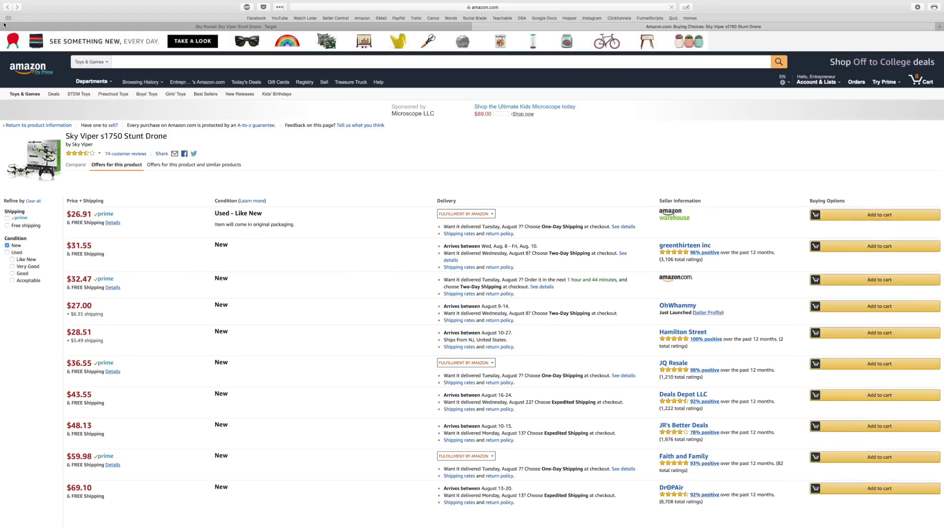
{"action": "left_click", "coordinate": [8, 7]}
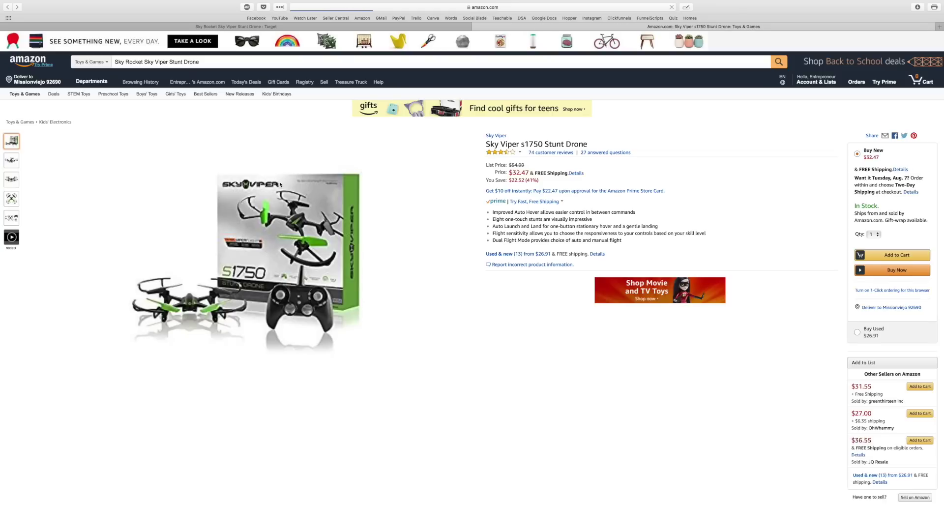
- Start a Sell on Amazon offer for the Sky Viper s1750 Stunt Drone from its product page
{"action": "scroll", "coordinate": [791, 169], "scroll_direction": "down", "scroll_amount": 2}
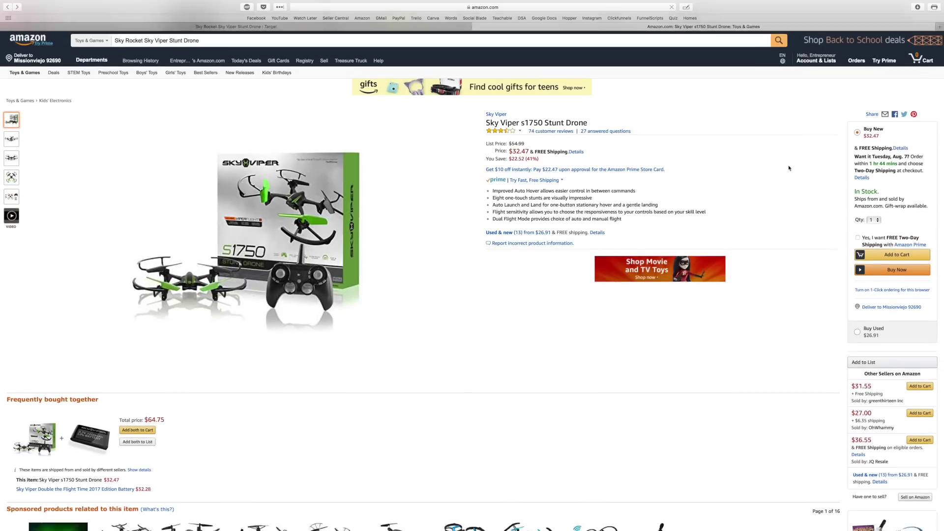
{"action": "scroll", "coordinate": [895, 93], "scroll_direction": "down", "scroll_amount": 1}
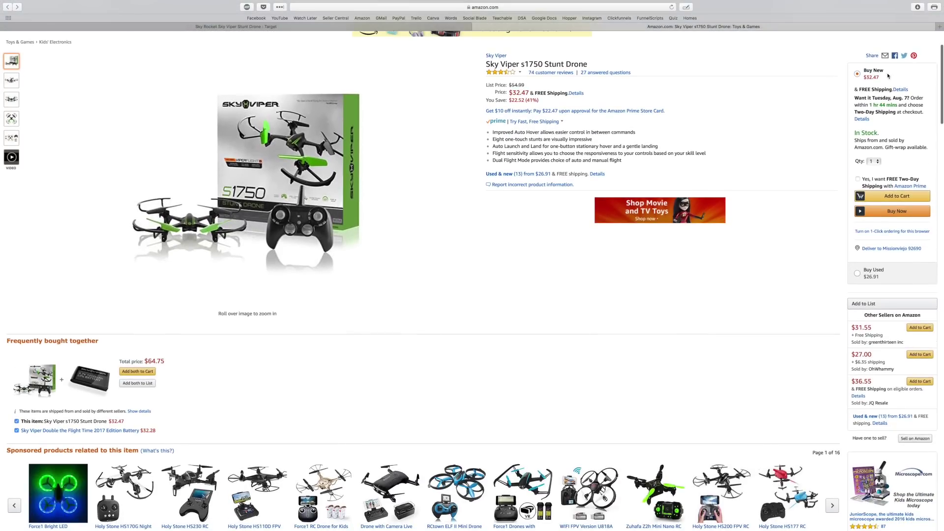
{"action": "scroll", "coordinate": [897, 246], "scroll_direction": "down", "scroll_amount": 3}
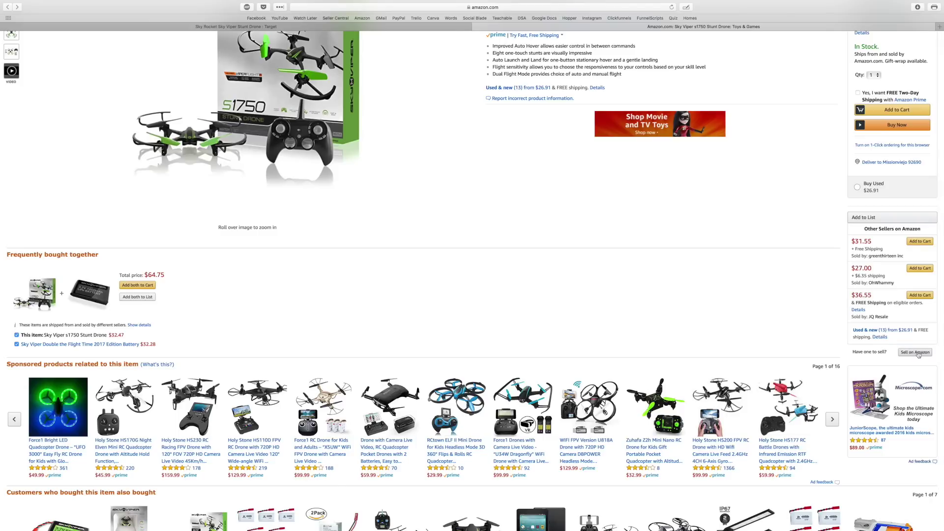
{"action": "left_click", "coordinate": [917, 353]}
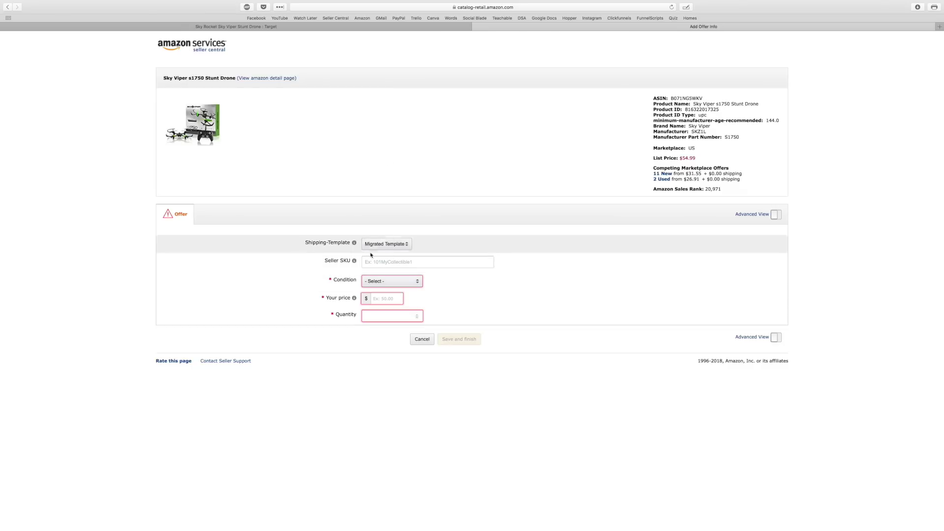
- Submit the drone offer with condition New, the price matched to the low price of $31.55, and quantity 1
{"action": "left_click", "coordinate": [392, 285]}
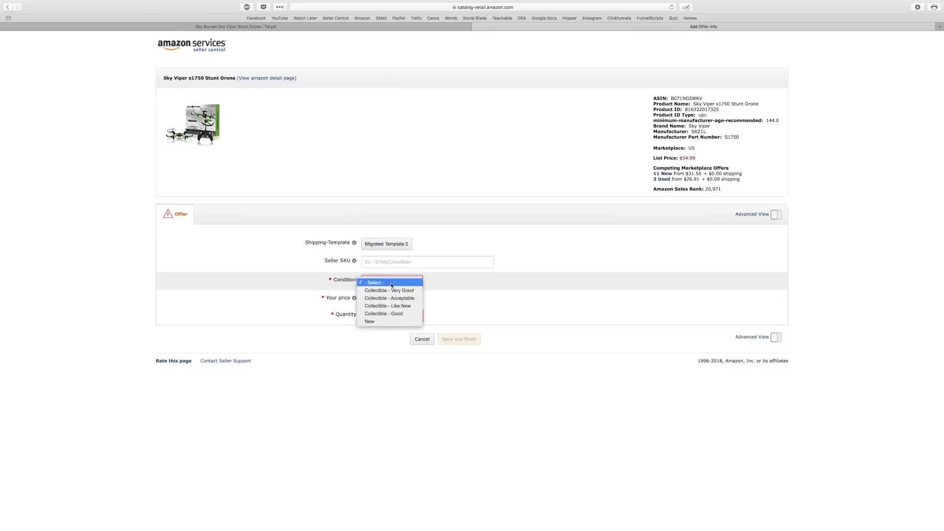
{"action": "left_click", "coordinate": [385, 319]}
{"action": "left_click", "coordinate": [390, 324]}
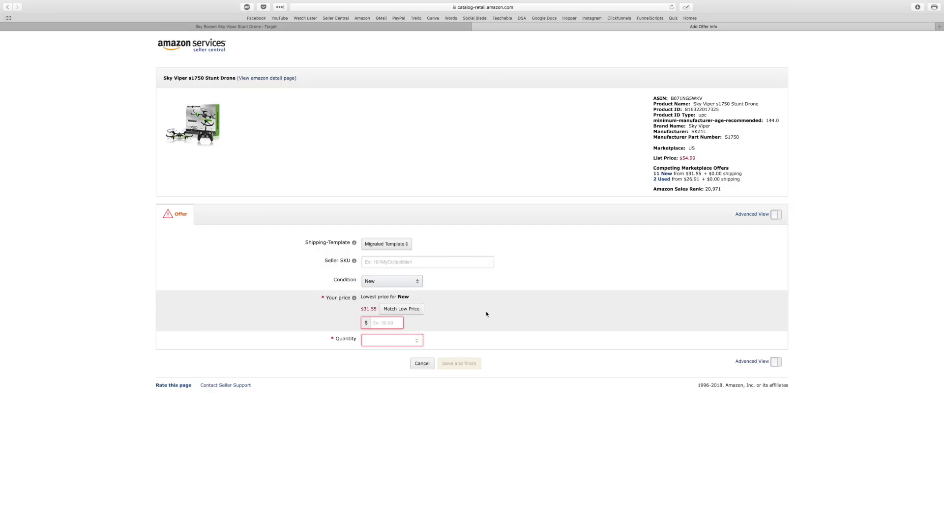
{"action": "left_click", "coordinate": [413, 311]}
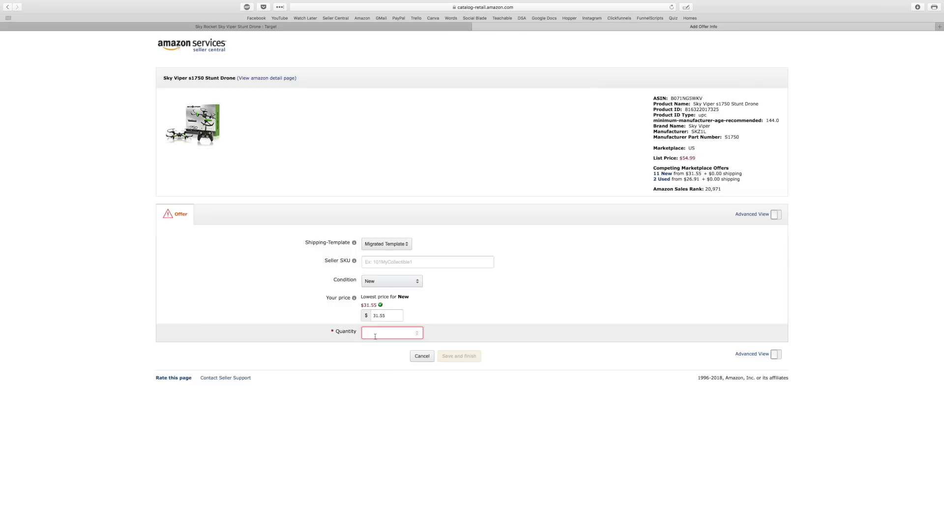
{"action": "type", "text": "1"}
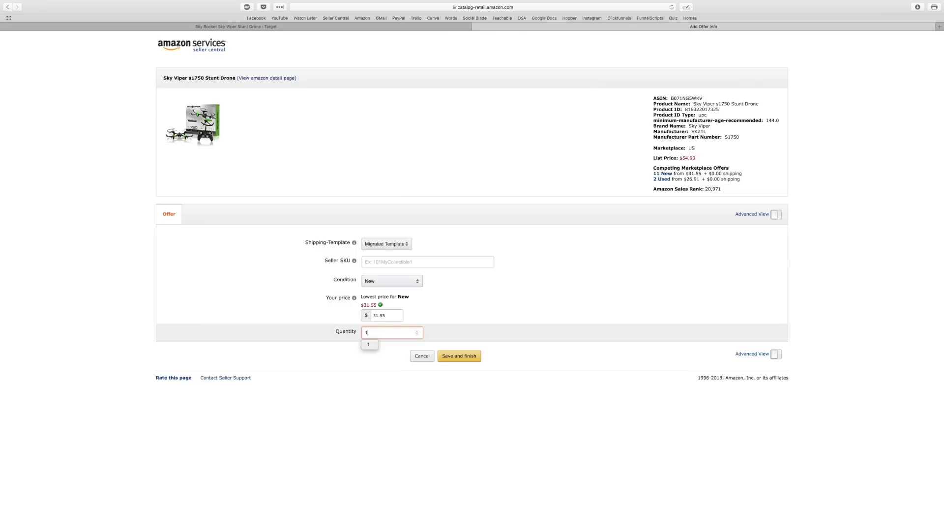
{"action": "left_click", "coordinate": [459, 356]}
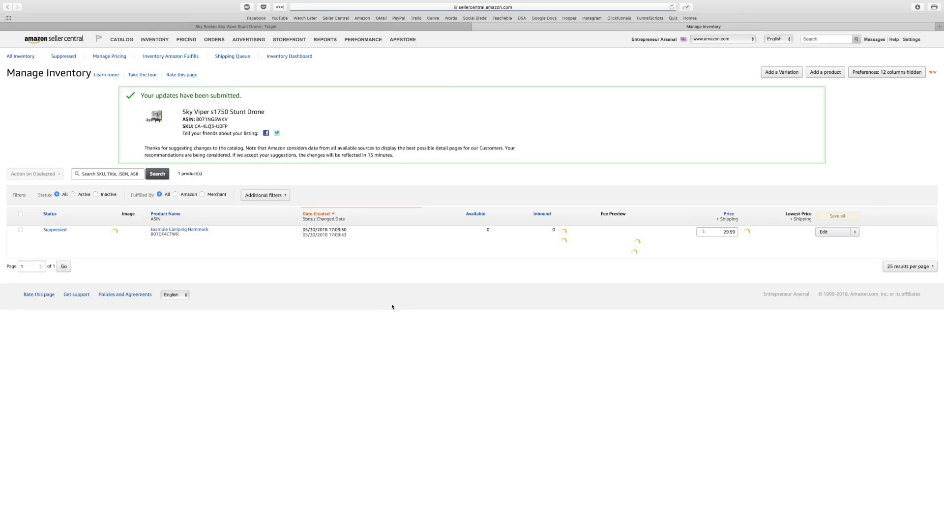
- Close the Target product page and return to Manage Inventory
{"action": "left_click", "coordinate": [54, 28]}
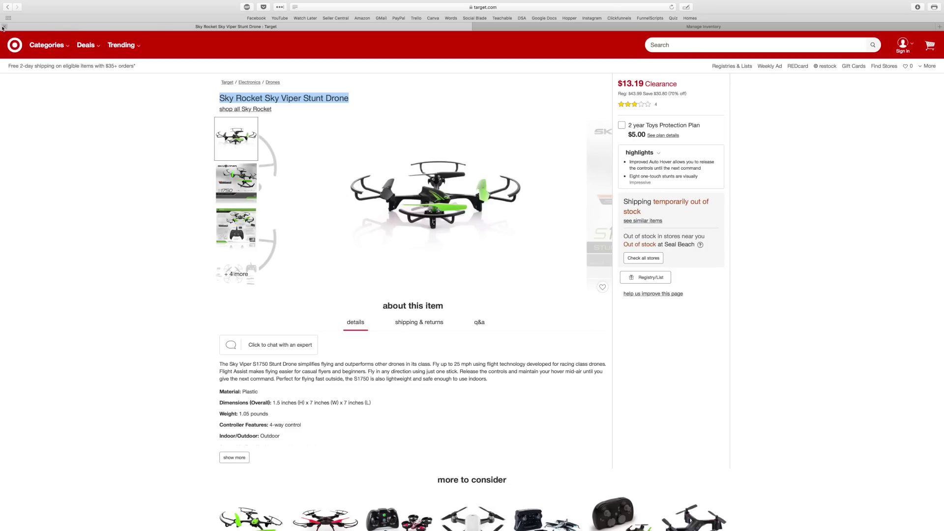
{"action": "left_click", "coordinate": [5, 26]}
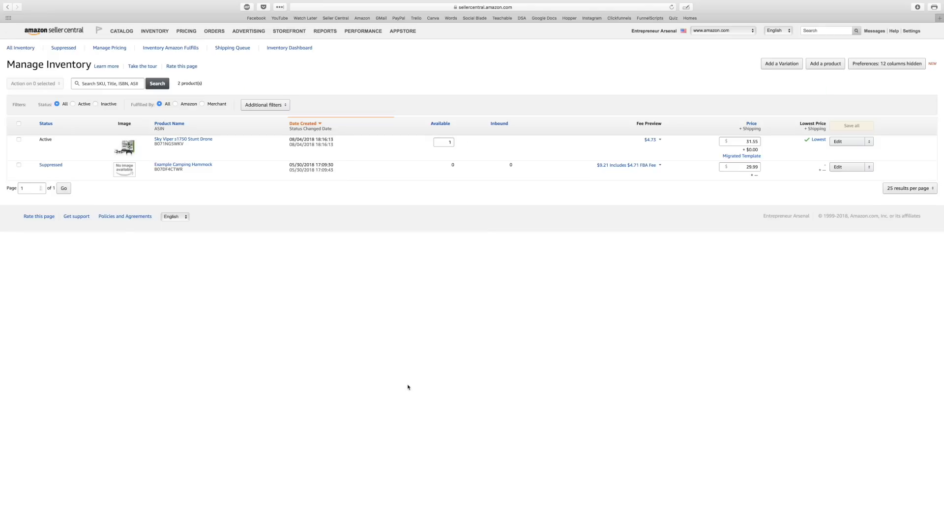
- Examine the Sky Viper drone listing's status and its net proceeds fee breakdown, and close the breakdown
{"action": "left_click_drag", "start_coordinate": [51, 140], "coordinate": [37, 139]}
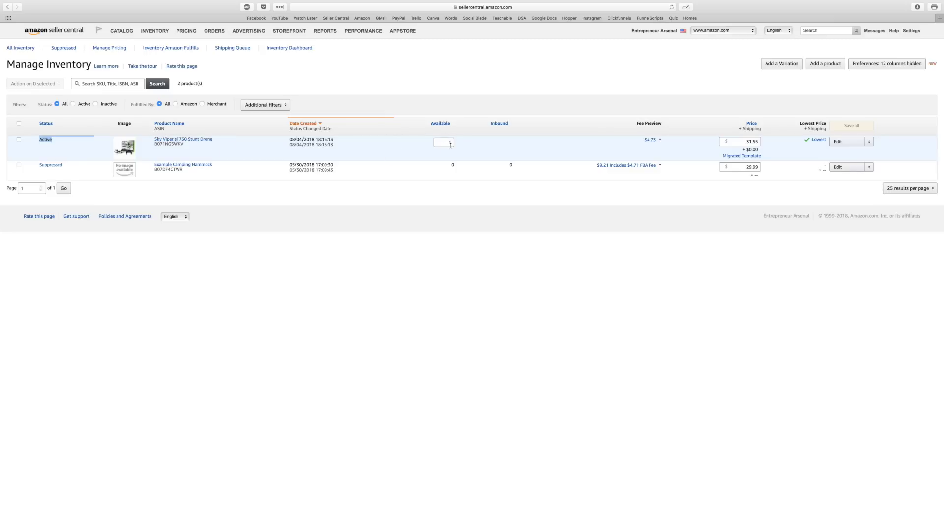
{"action": "left_click", "coordinate": [661, 141]}
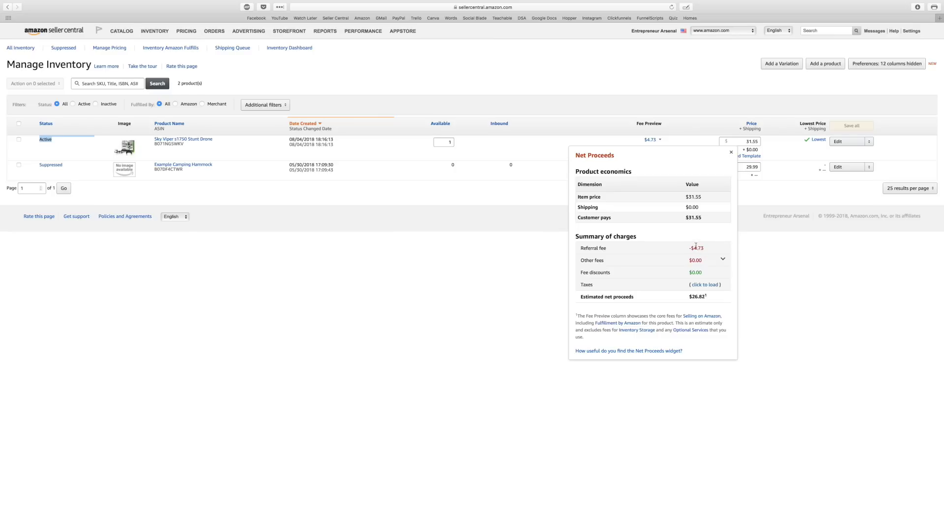
{"action": "left_click", "coordinate": [879, 326]}
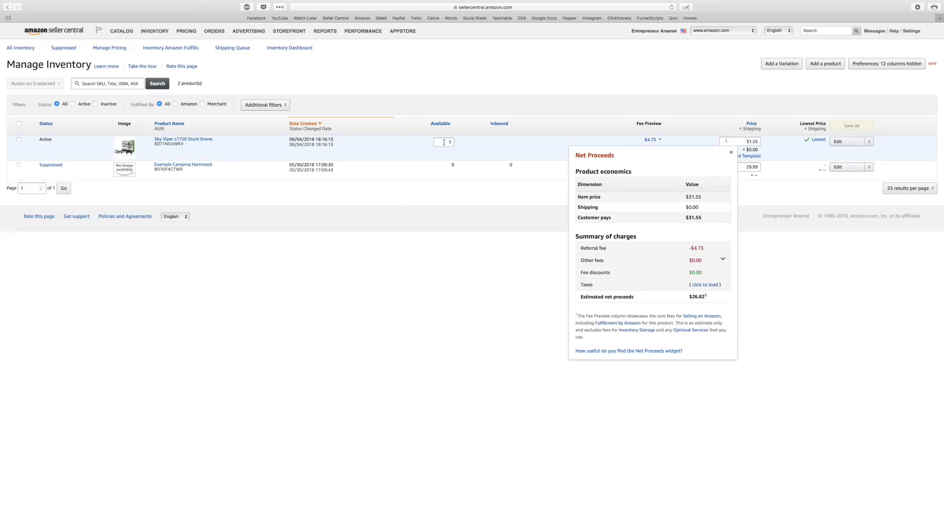
{"action": "left_click", "coordinate": [732, 152]}
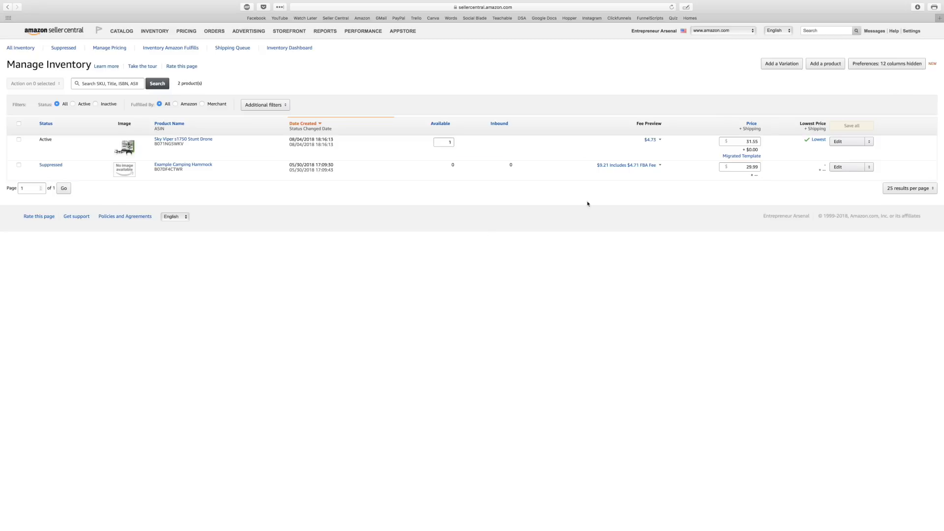
- Change the drone listing to Fulfilled by Amazon with Manufacturer Barcode as barcode type, choosing to convert and send inventory
{"action": "left_click", "coordinate": [869, 143]}
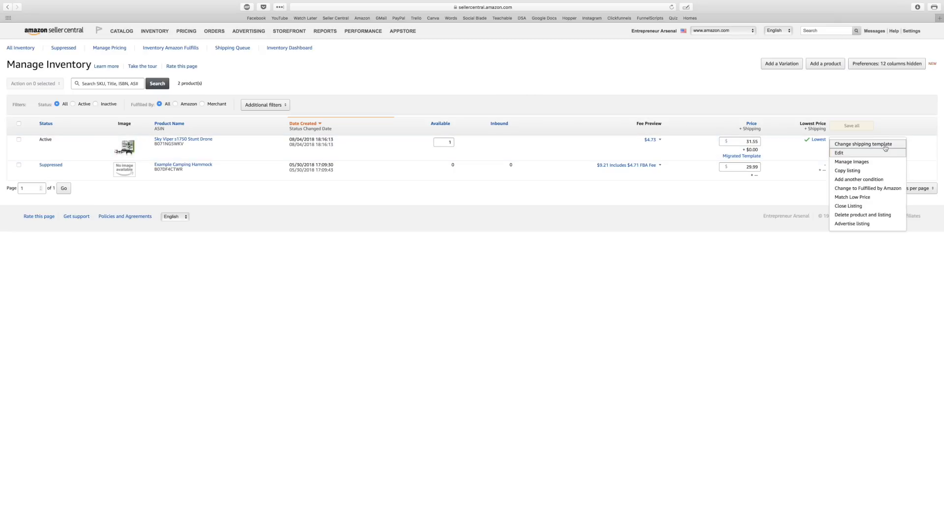
{"action": "left_click", "coordinate": [870, 189]}
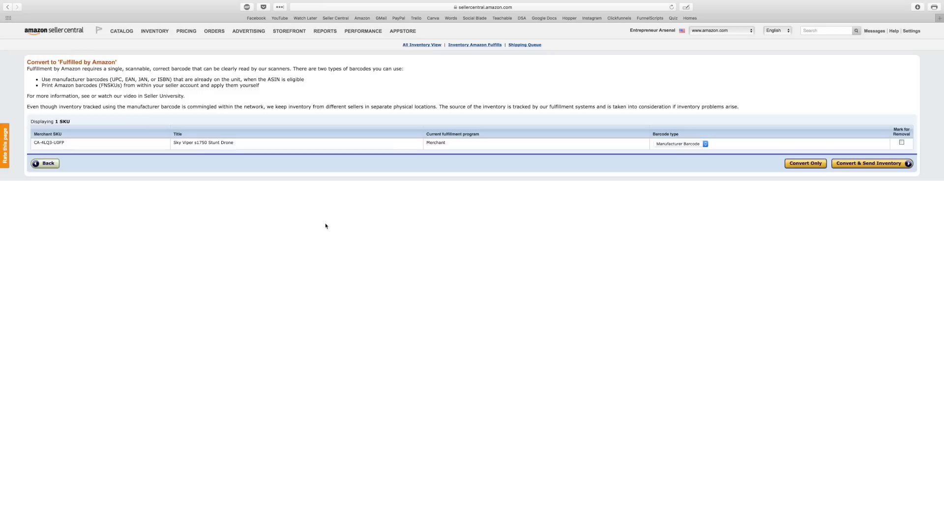
{"action": "left_click", "coordinate": [685, 145]}
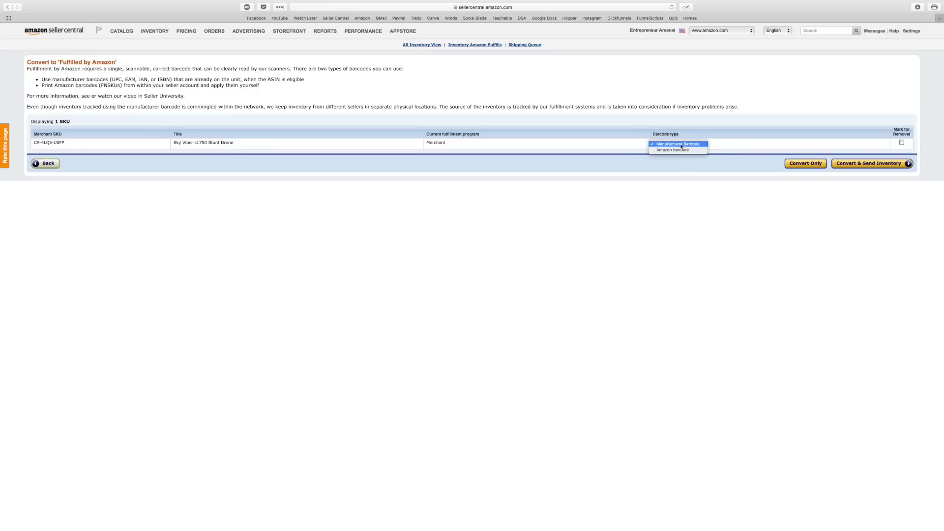
{"action": "left_click", "coordinate": [681, 146]}
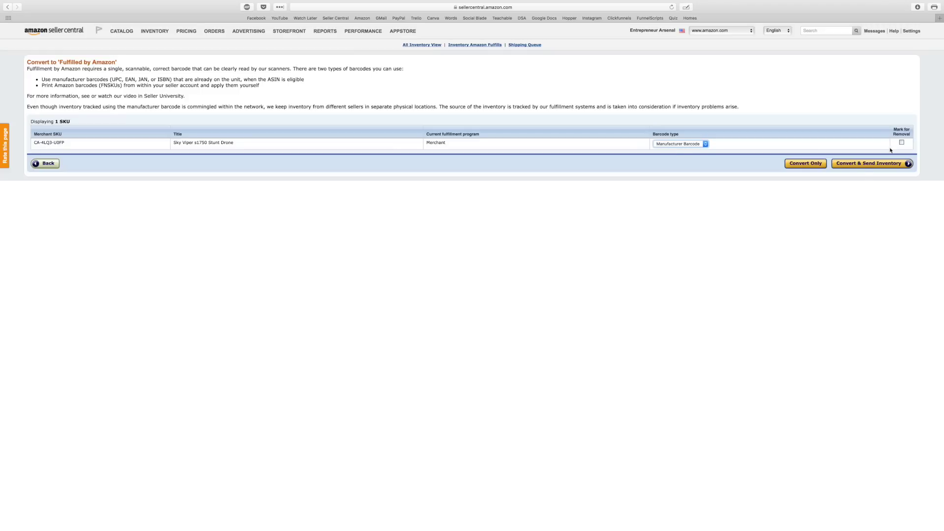
{"action": "left_click", "coordinate": [860, 165]}
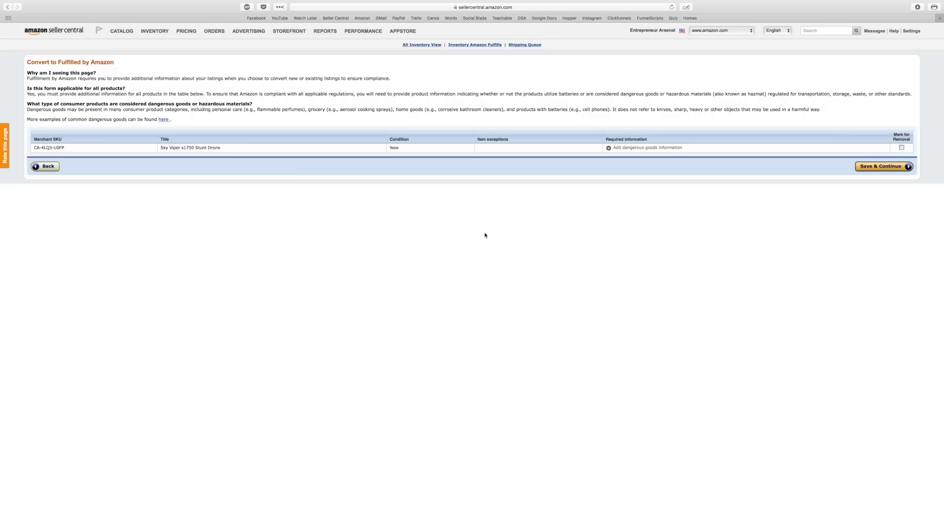
- Open the drone's dangerous goods information form and answer Yes to whether it is or utilizes a battery
{"action": "left_click", "coordinate": [649, 148]}
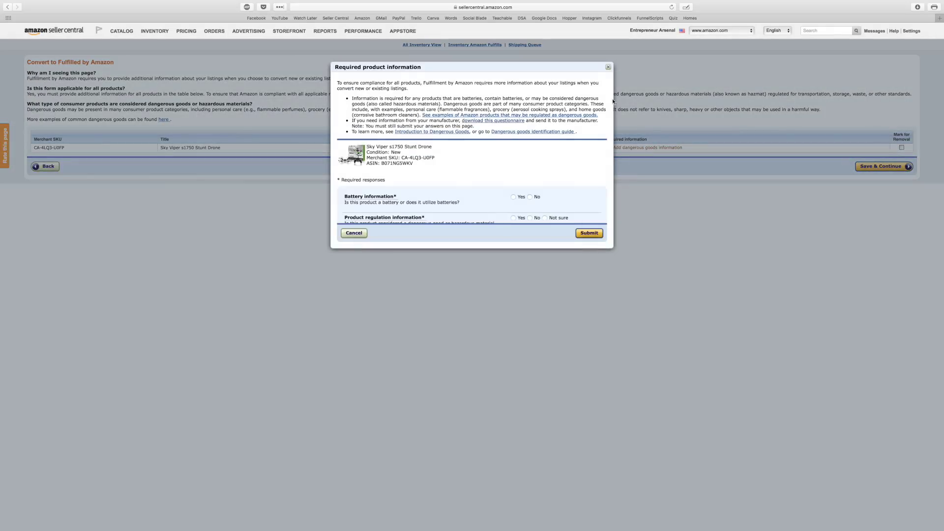
{"action": "left_click", "coordinate": [609, 67]}
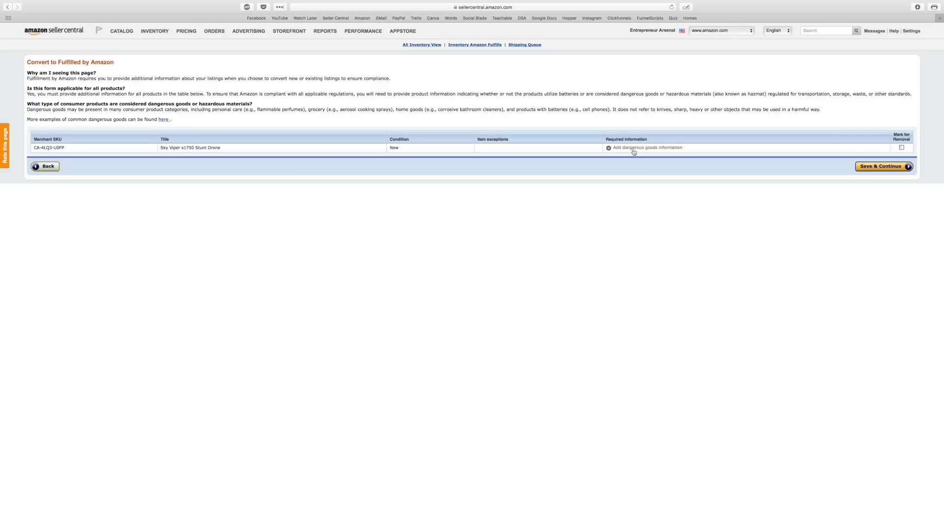
{"action": "left_click", "coordinate": [632, 149]}
{"action": "scroll", "coordinate": [472, 149], "scroll_direction": "down", "scroll_amount": 2}
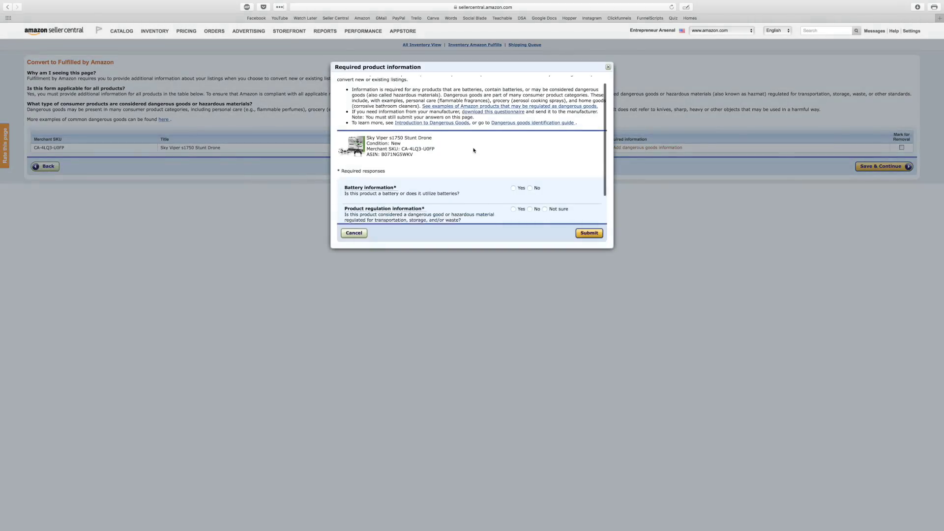
{"action": "scroll", "coordinate": [507, 135], "scroll_direction": "down", "scroll_amount": 1}
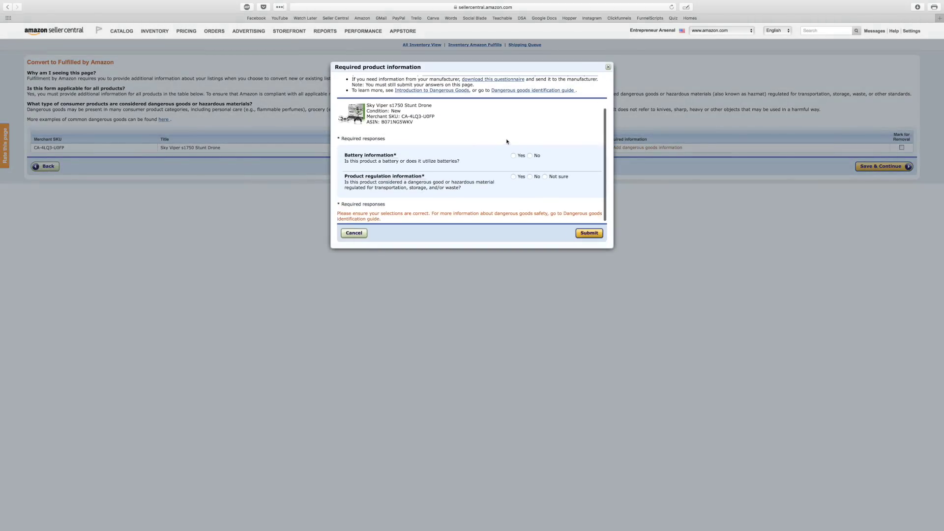
{"action": "scroll", "coordinate": [484, 131], "scroll_direction": "down", "scroll_amount": 1}
{"action": "left_click", "coordinate": [513, 153]}
{"action": "left_click", "coordinate": [530, 154]}
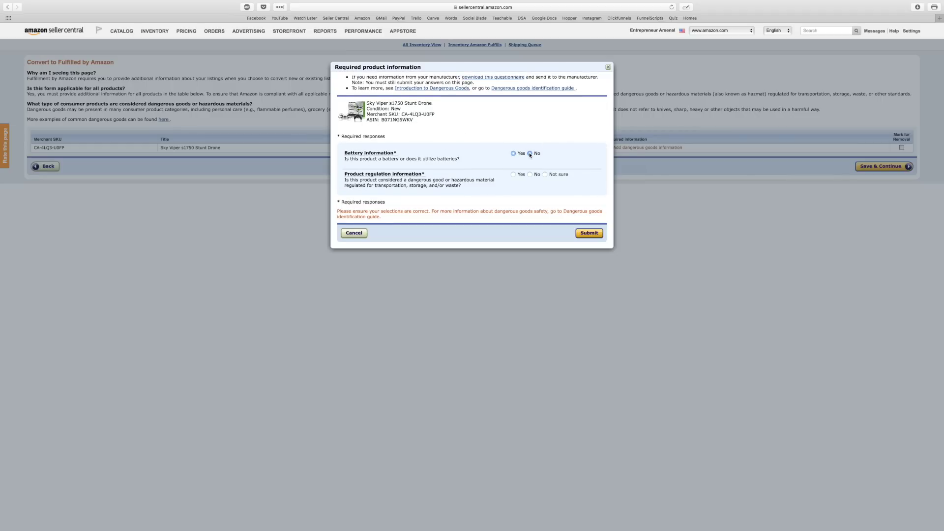
{"action": "left_click", "coordinate": [515, 155]}
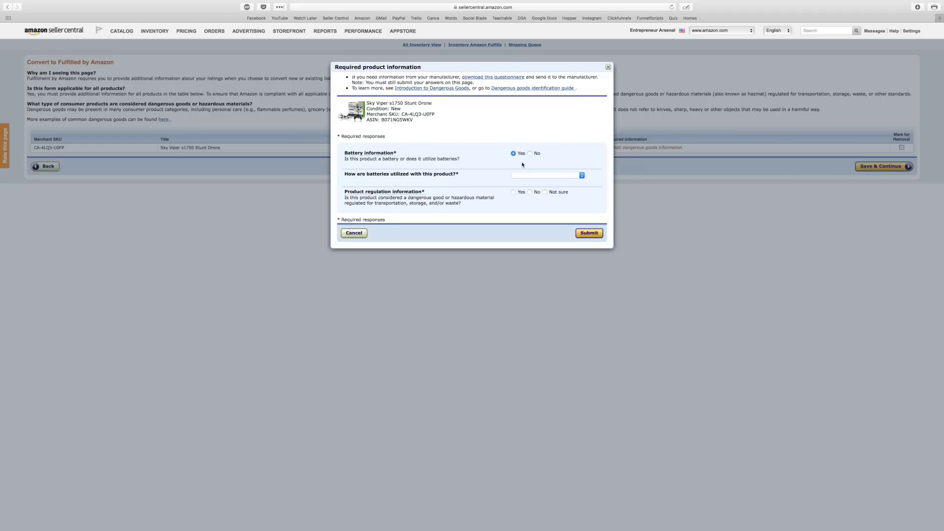
- Specify that the product requires batteries, answer No to product regulation, submit the form, and save and continue
{"action": "left_click", "coordinate": [541, 175]}
{"action": "left_click", "coordinate": [554, 199]}
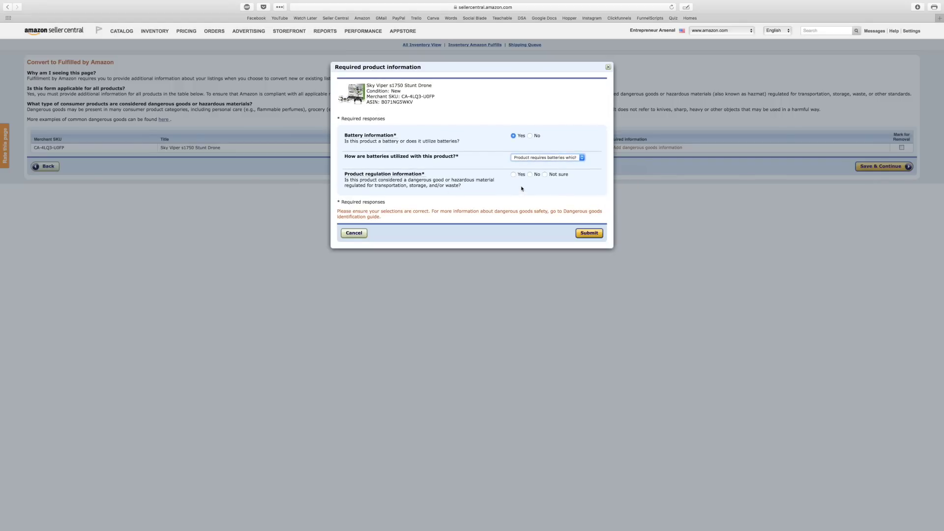
{"action": "left_click", "coordinate": [532, 174]}
{"action": "left_click", "coordinate": [589, 234]}
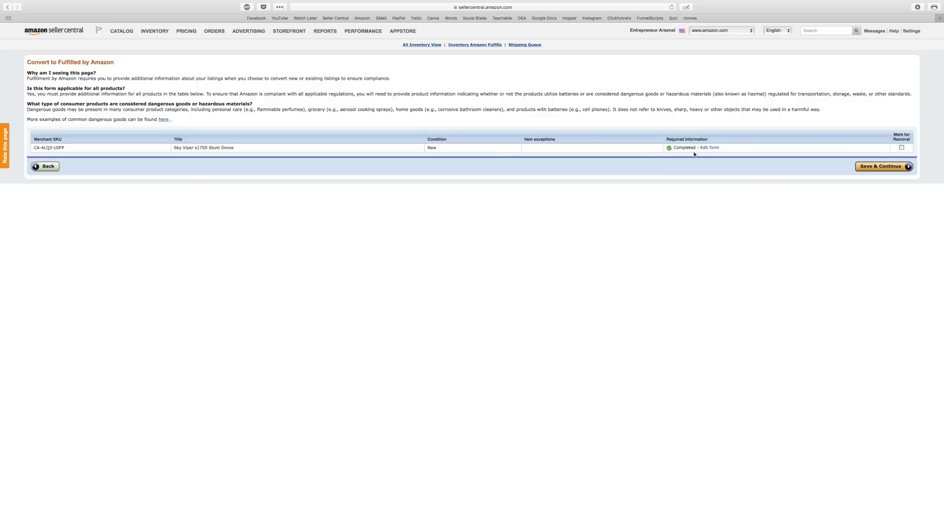
{"action": "left_click", "coordinate": [879, 166]}
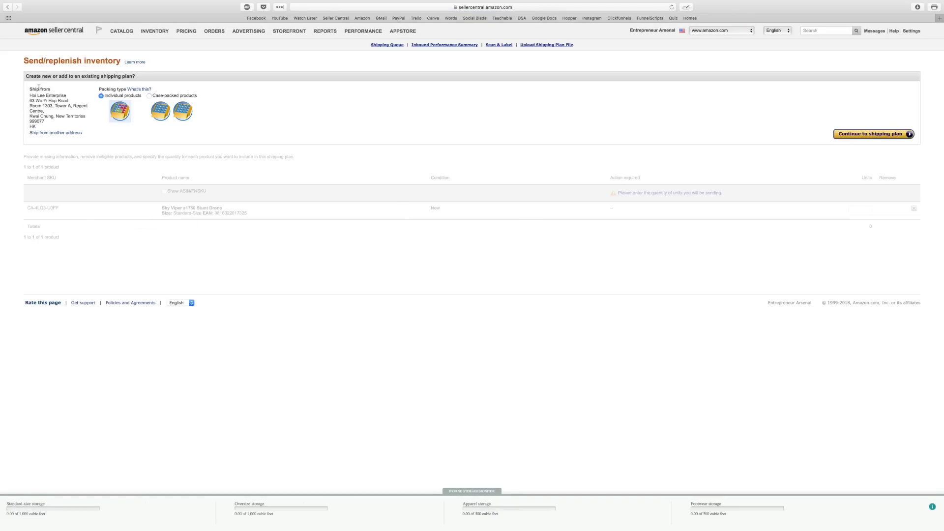
- Examine the shipment's ship-from address and the option to ship from another address
{"action": "triple_click", "coordinate": [39, 131]}
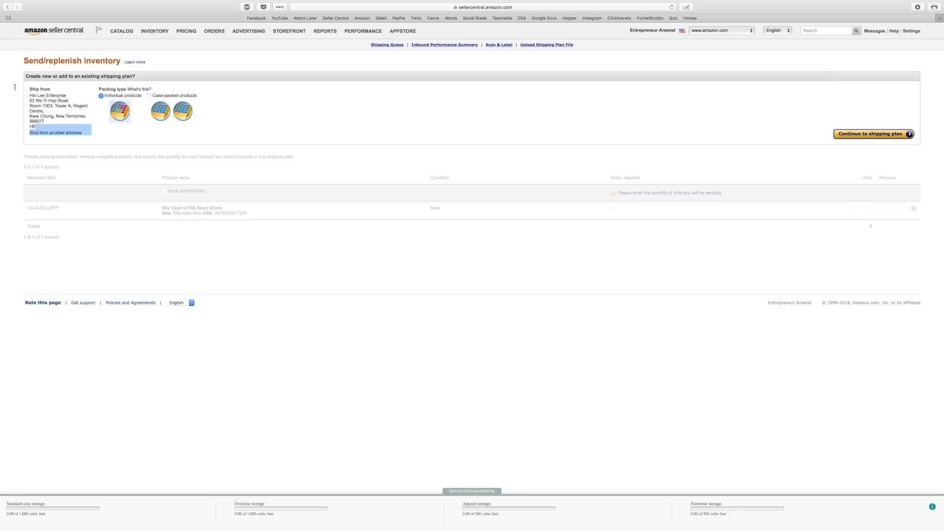
{"action": "left_click", "coordinate": [46, 103]}
{"action": "left_click_drag", "start_coordinate": [28, 94], "coordinate": [39, 101]}
{"action": "left_click", "coordinate": [35, 102]}
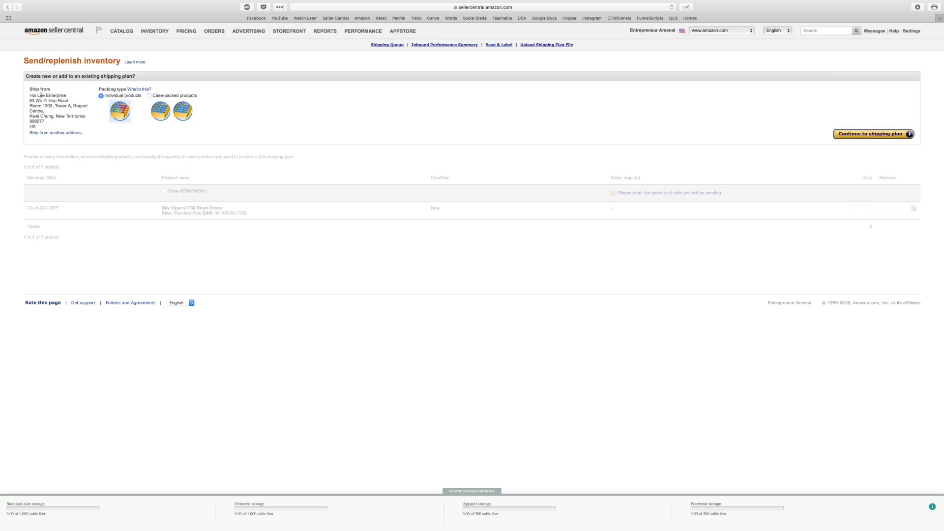
{"action": "triple_click", "coordinate": [43, 129]}
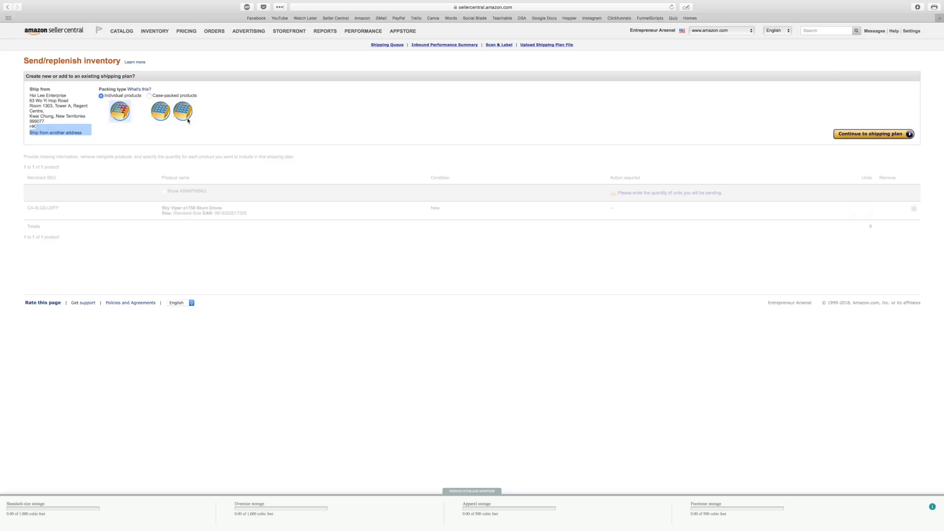
- Read the packing type help on individual and case-packed products, and close it
{"action": "left_click", "coordinate": [140, 89]}
{"action": "scroll", "coordinate": [853, 199], "scroll_direction": "down", "scroll_amount": 1}
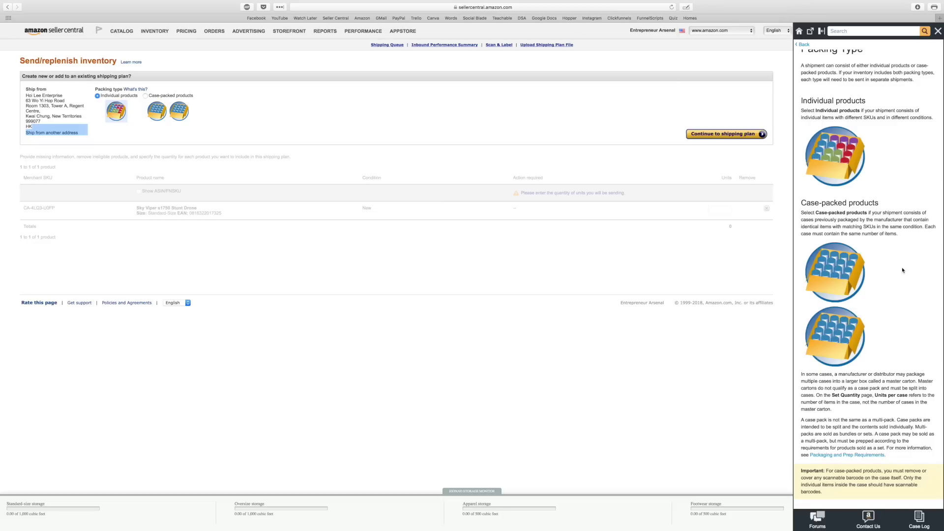
{"action": "scroll", "coordinate": [881, 241], "scroll_direction": "up", "scroll_amount": 2}
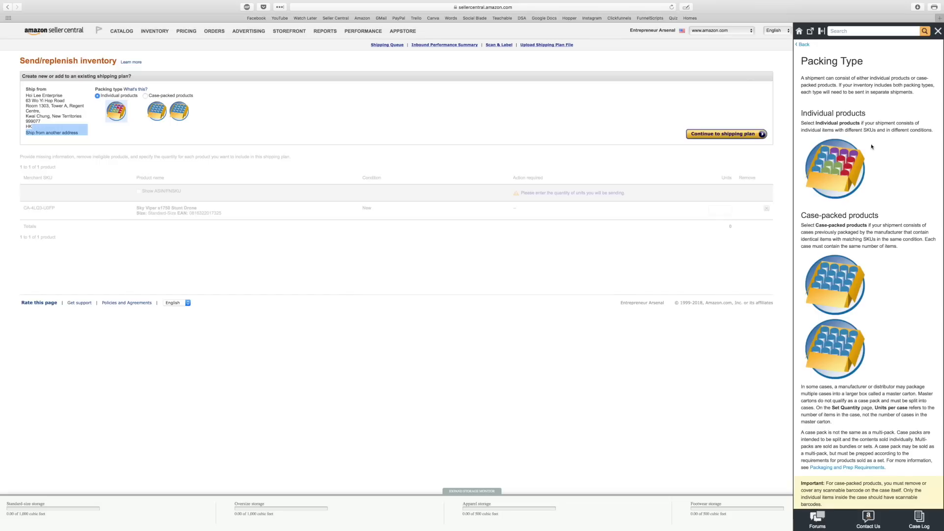
{"action": "left_click", "coordinate": [939, 33]}
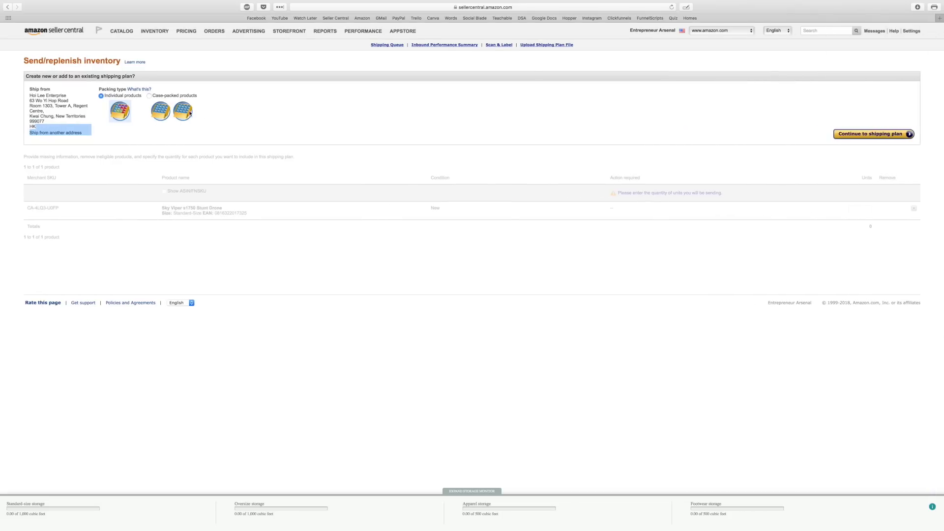
- Continue to a shipping plan with individual products, set the quantity to 10 units, and proceed to product preparation
{"action": "left_click", "coordinate": [875, 135]}
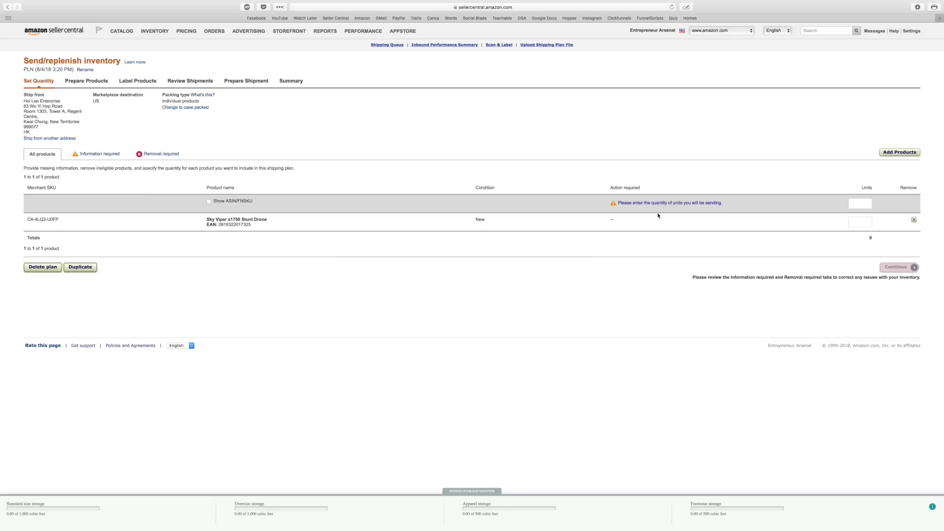
{"action": "left_click", "coordinate": [866, 209]}
{"action": "type", "text": "10"}
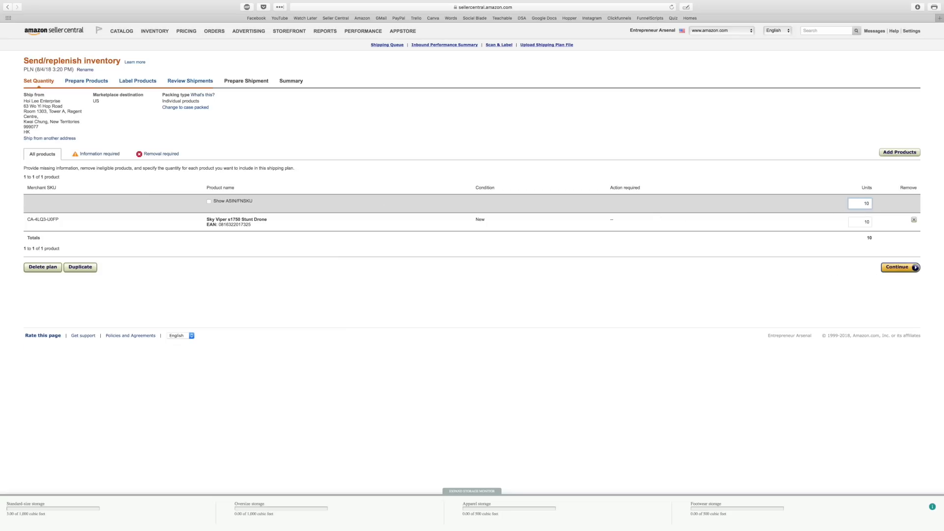
{"action": "left_click", "coordinate": [903, 268]}
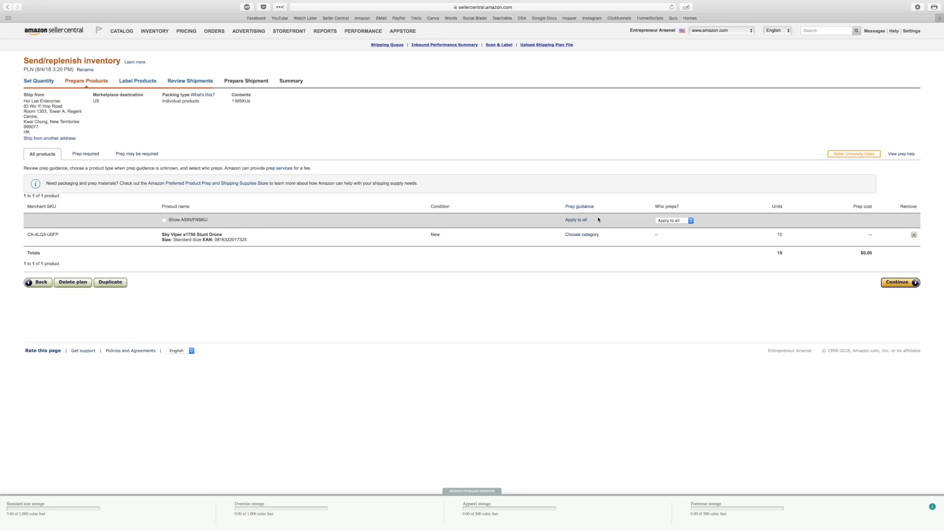
- Set Merchant as the party who preps all products and continue to product labeling
{"action": "left_click", "coordinate": [667, 221]}
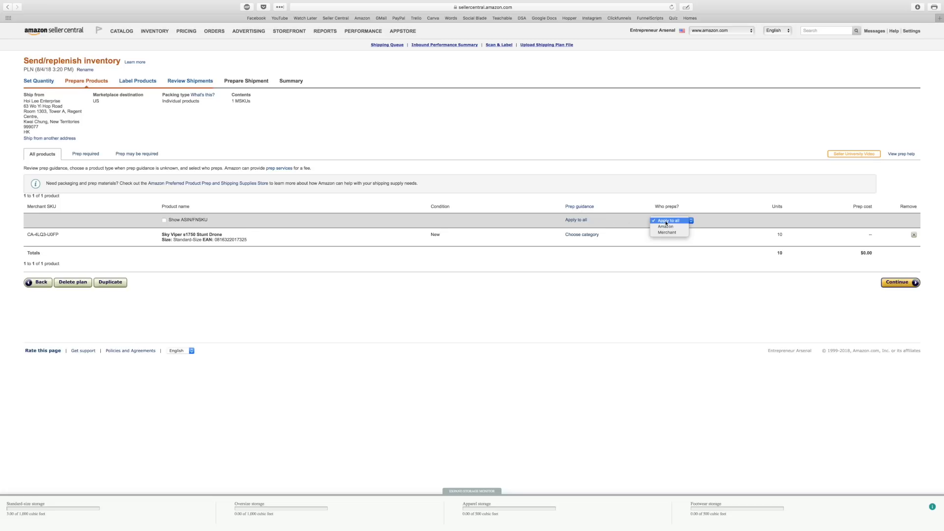
{"action": "left_click", "coordinate": [676, 235]}
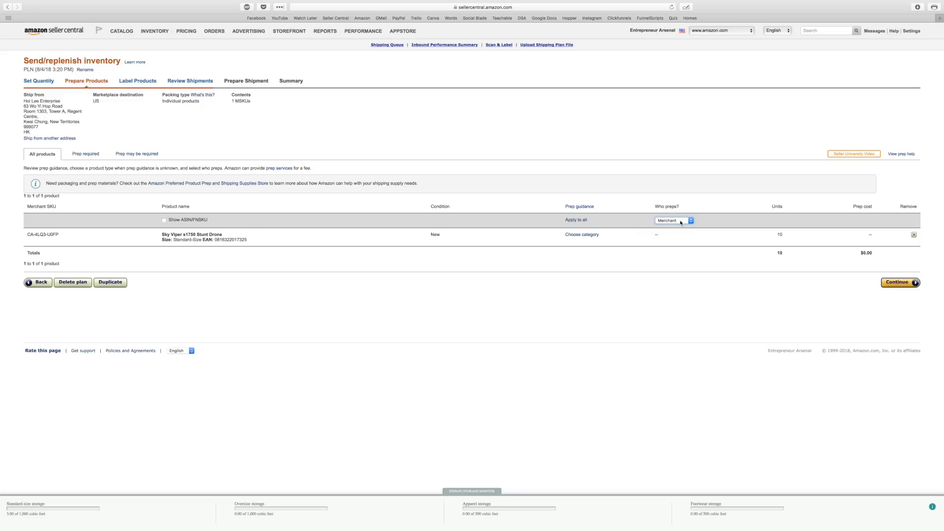
{"action": "left_click", "coordinate": [901, 282]}
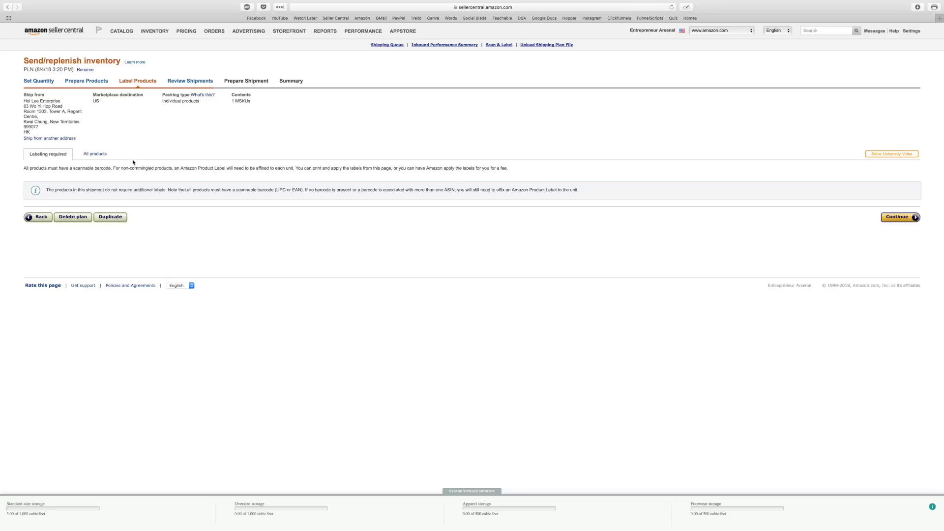
- Show all products for labeling, choose Amazon as the labeler for all, and save agreement to the Terms of Service
{"action": "left_click", "coordinate": [95, 154]}
{"action": "left_click", "coordinate": [631, 202]}
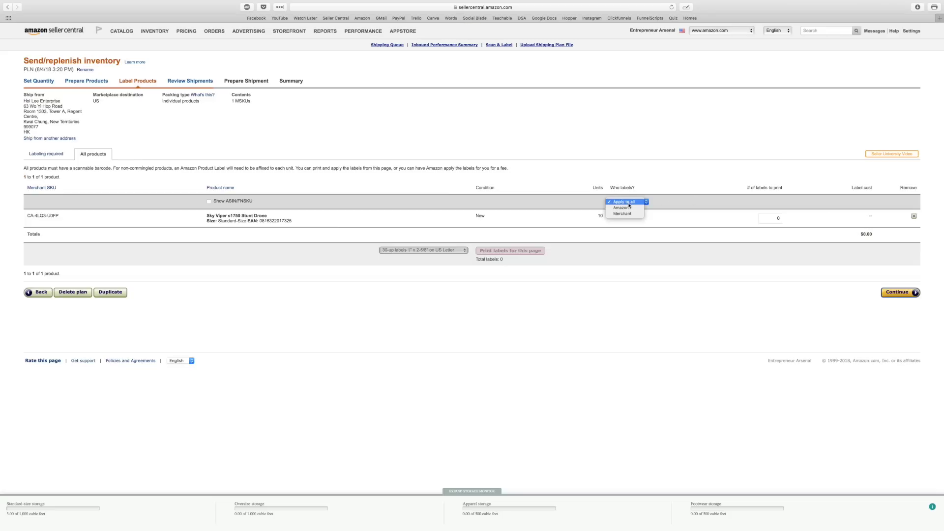
{"action": "left_click", "coordinate": [631, 208]}
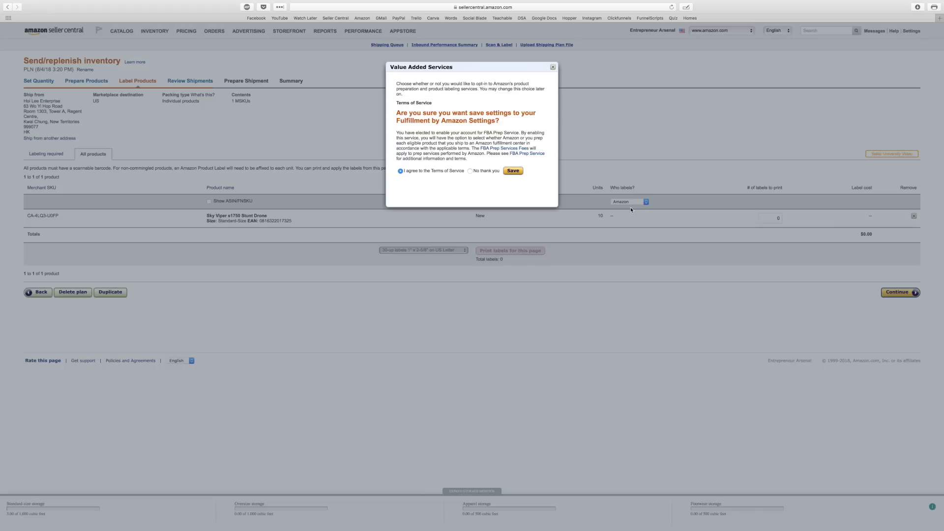
{"action": "left_click", "coordinate": [513, 171]}
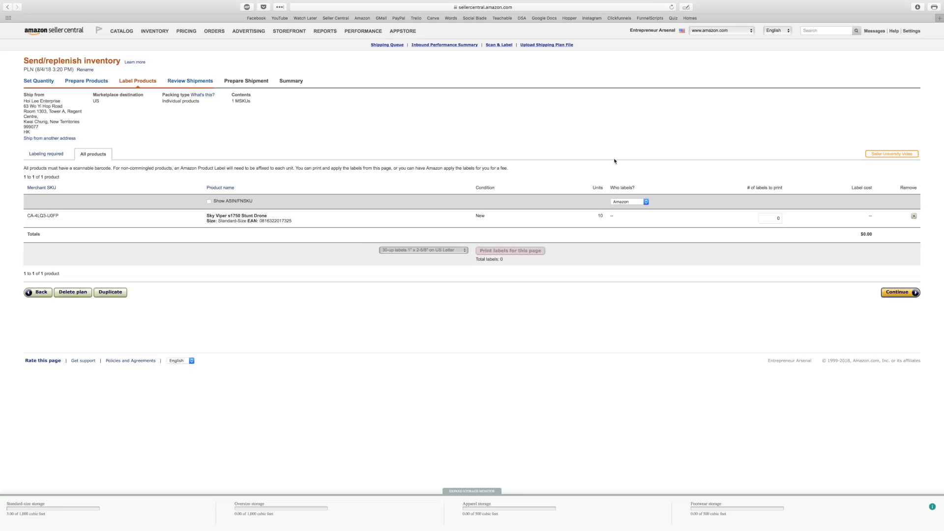
{"action": "left_click", "coordinate": [779, 218]}
{"action": "type", "text": "10"}
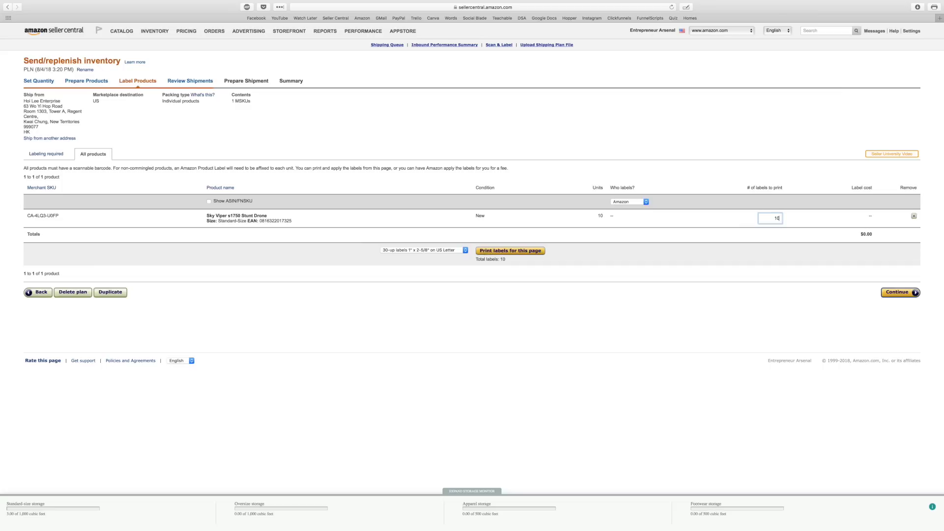
{"action": "left_click", "coordinate": [694, 341]}
{"action": "left_click", "coordinate": [632, 204]}
{"action": "double_click", "coordinate": [777, 218]}
{"action": "key", "text": "BackSpace"}
{"action": "left_click", "coordinate": [788, 311]}
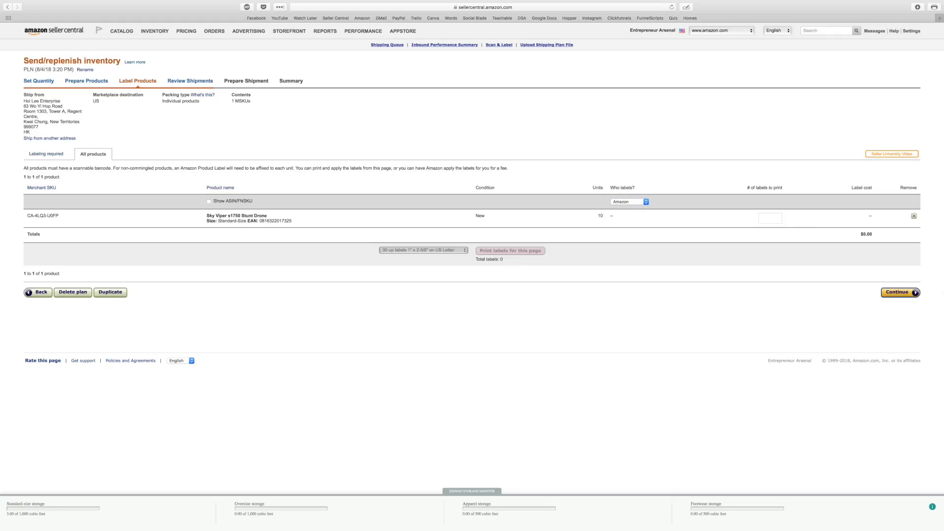
- Continue from product labeling to the shipment review, approve the shipment, and start working on it
{"action": "left_click", "coordinate": [903, 293]}
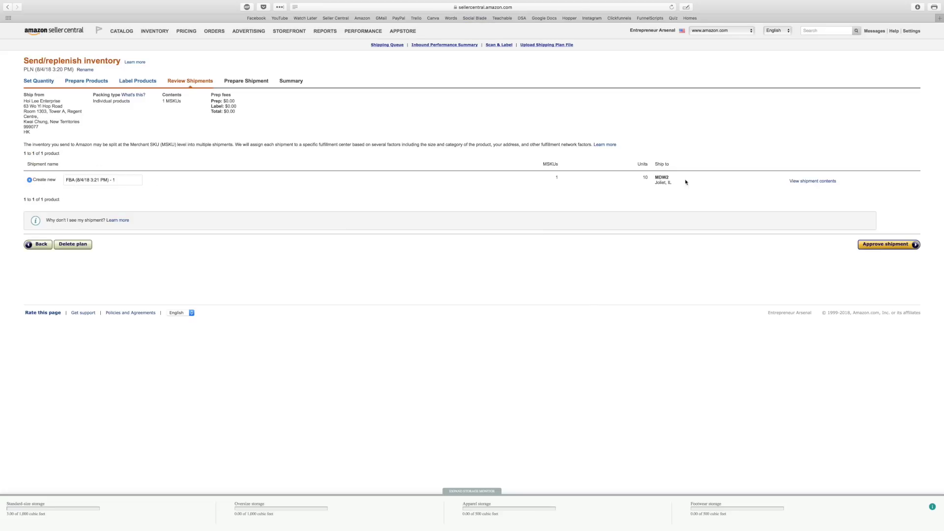
{"action": "left_click", "coordinate": [890, 244]}
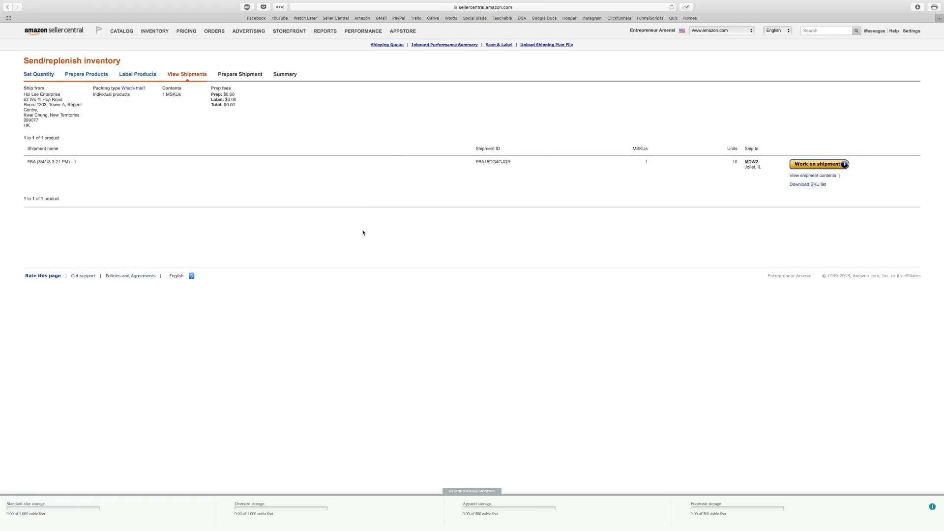
{"action": "left_click", "coordinate": [830, 163]}
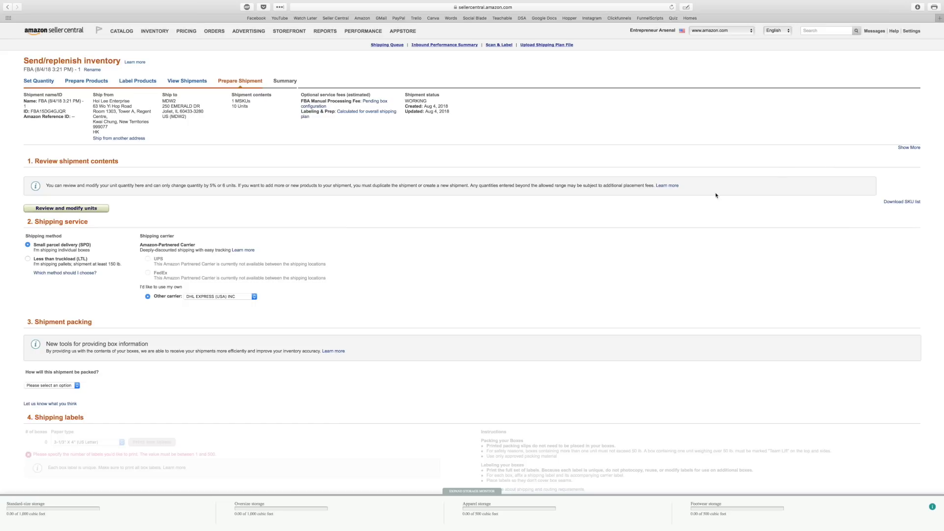
- Check the other carriers available for the small parcel delivery without changing the selected one
{"action": "scroll", "coordinate": [716, 195], "scroll_direction": "down", "scroll_amount": 3}
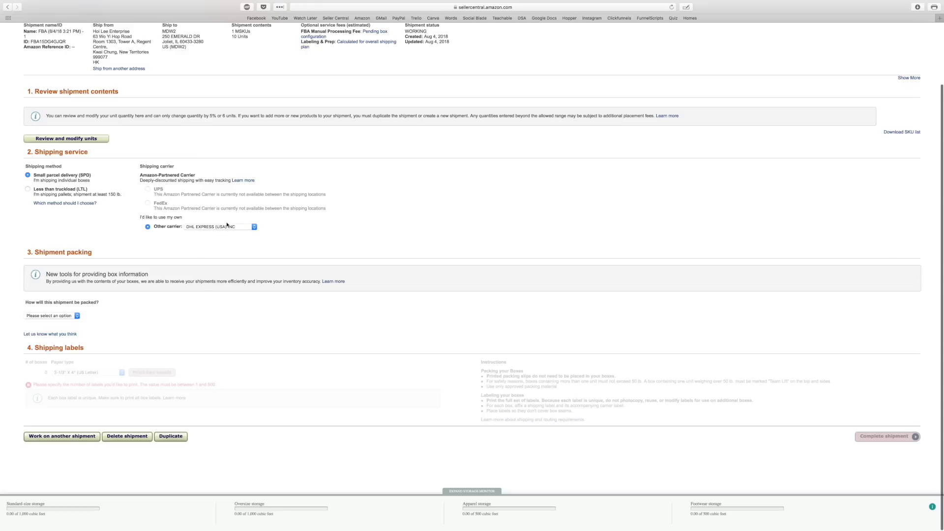
{"action": "left_click", "coordinate": [220, 227]}
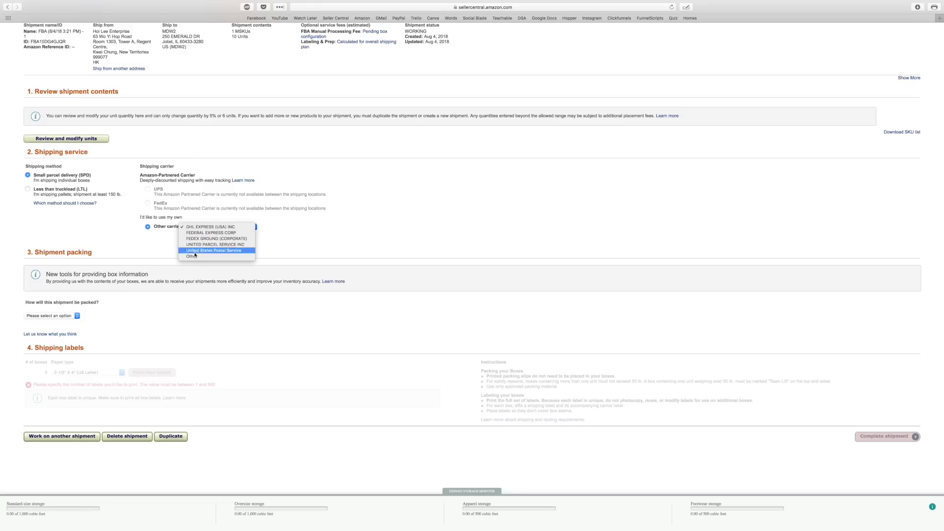
{"action": "left_click", "coordinate": [164, 232]}
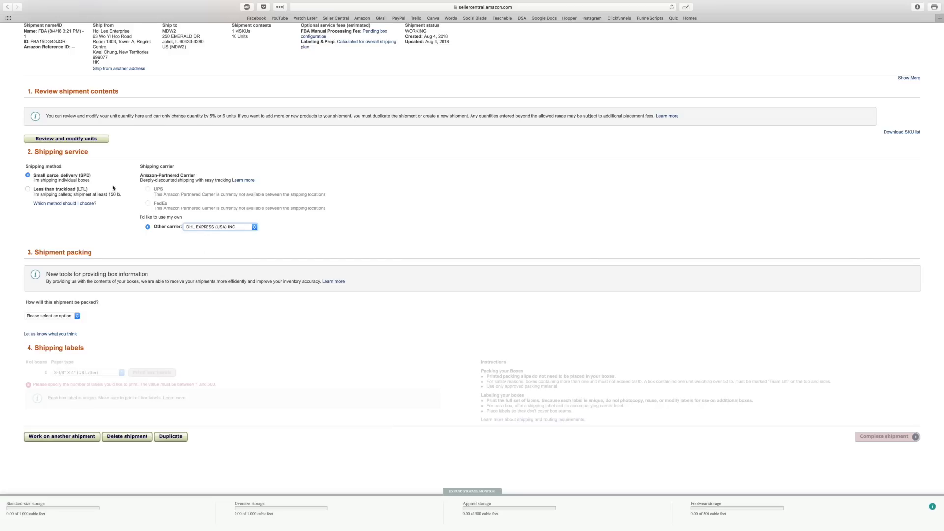
{"action": "left_click", "coordinate": [121, 194]}
- Set the shipment packing to Everything in one box
{"action": "scroll", "coordinate": [246, 200], "scroll_direction": "down", "scroll_amount": 2}
{"action": "scroll", "coordinate": [255, 315], "scroll_direction": "down", "scroll_amount": 2}
{"action": "left_click", "coordinate": [53, 318]}
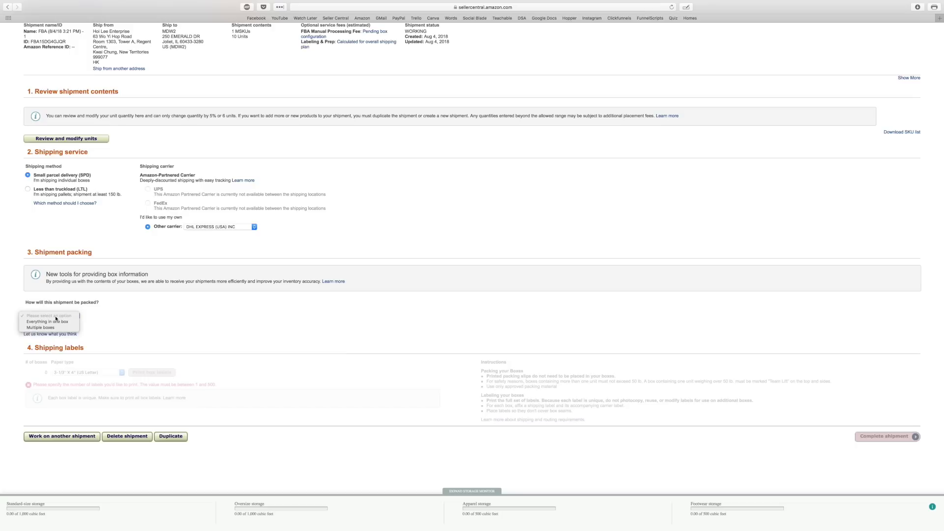
{"action": "left_click", "coordinate": [62, 323]}
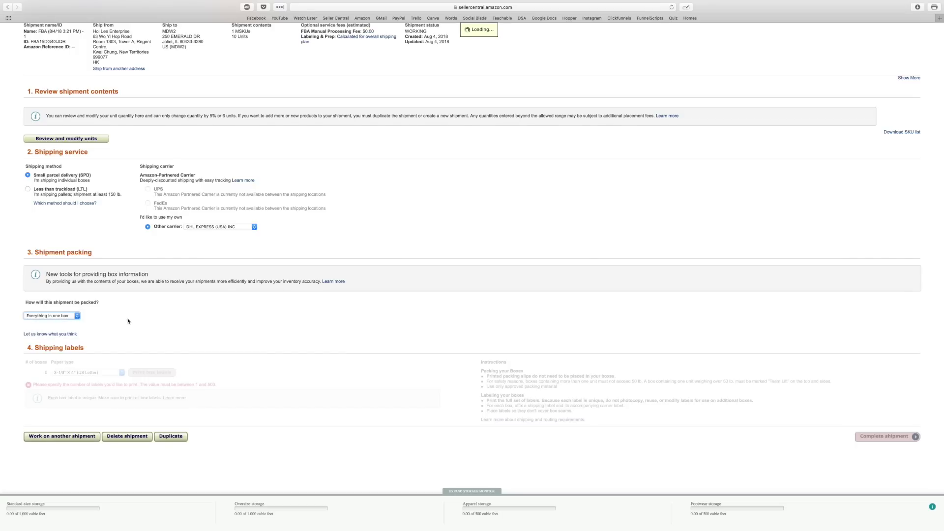
- Enter a box weight of 10 lb and box dimensions of 12 x 12 x 6 in, and confirm the box information
{"action": "scroll", "coordinate": [241, 305], "scroll_direction": "down", "scroll_amount": 3}
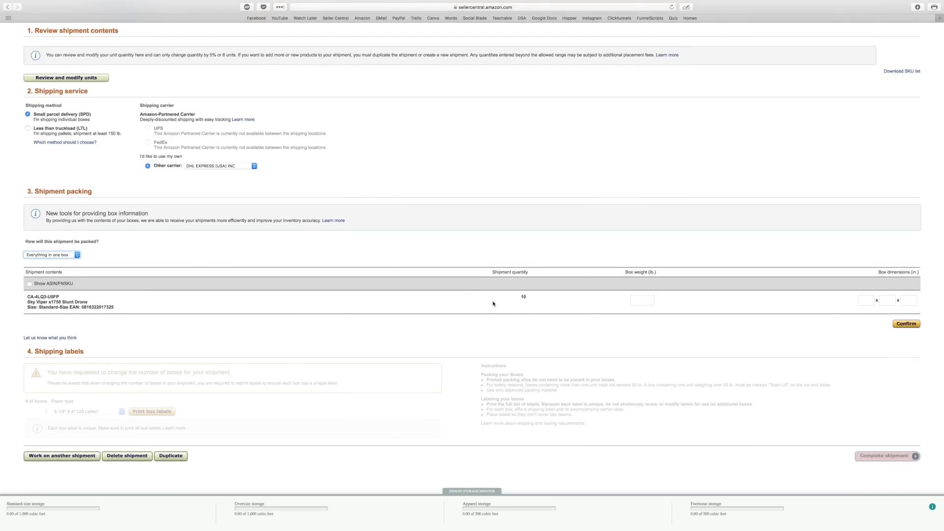
{"action": "left_click", "coordinate": [649, 301]}
{"action": "type", "text": "10"}
{"action": "key", "text": "Tab"}
{"action": "type", "text": "12"}
{"action": "left_click", "coordinate": [892, 304]}
{"action": "type", "text": "15"}
{"action": "left_click", "coordinate": [909, 301]}
{"action": "type", "text": "6"}
{"action": "left_click", "coordinate": [809, 322]}
{"action": "left_click", "coordinate": [908, 324]}
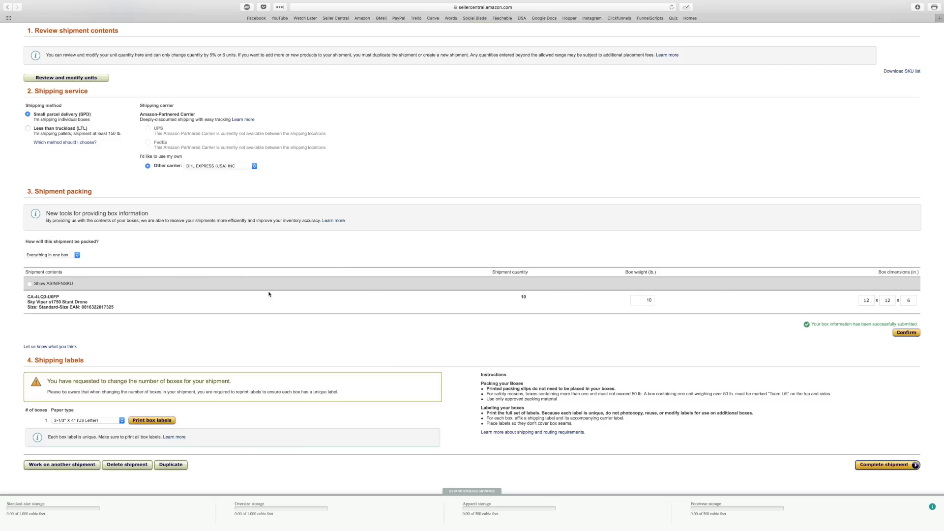
- Print the box labels on 3-1/3" x 4" US Letter paper and open the downloaded package.pdf from the desktop
{"action": "scroll", "coordinate": [270, 293], "scroll_direction": "down", "scroll_amount": 1}
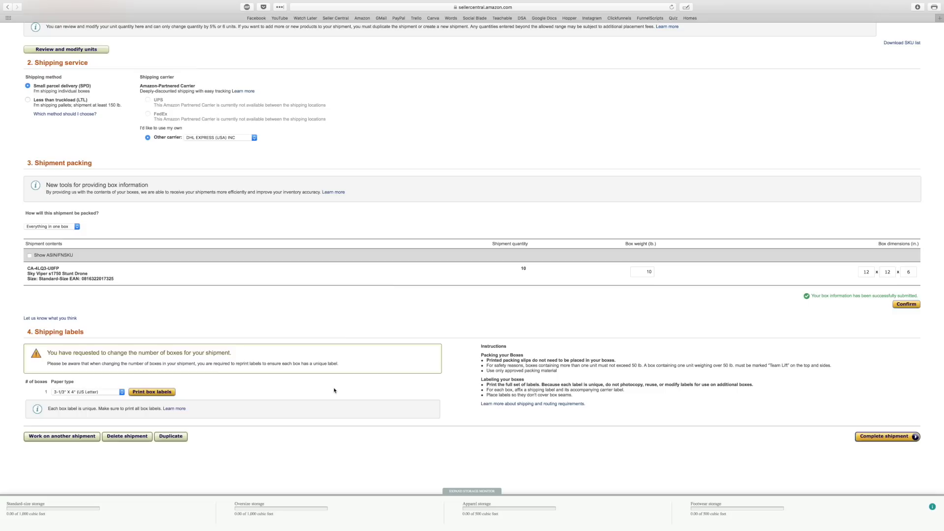
{"action": "left_click", "coordinate": [163, 394]}
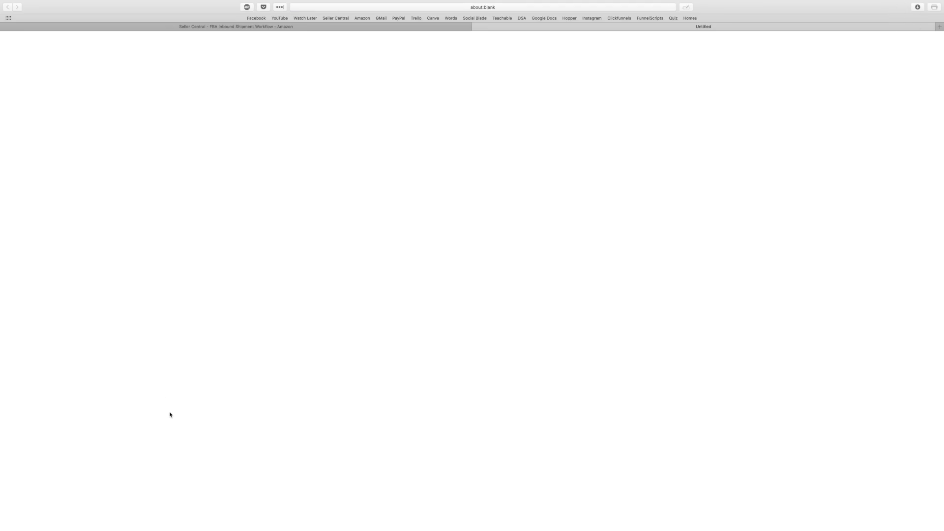
{"action": "left_click", "coordinate": [477, 26]}
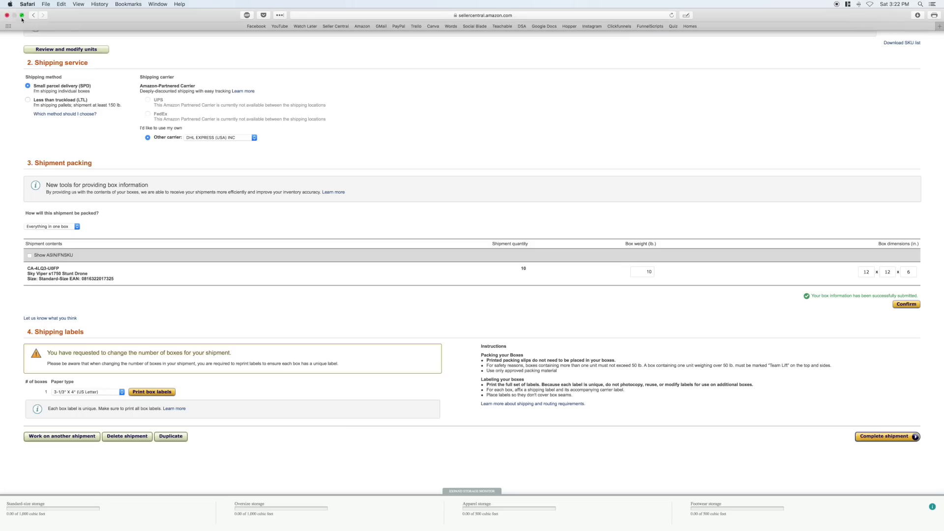
{"action": "left_click", "coordinate": [24, 15]}
{"action": "double_click", "coordinate": [920, 313]}
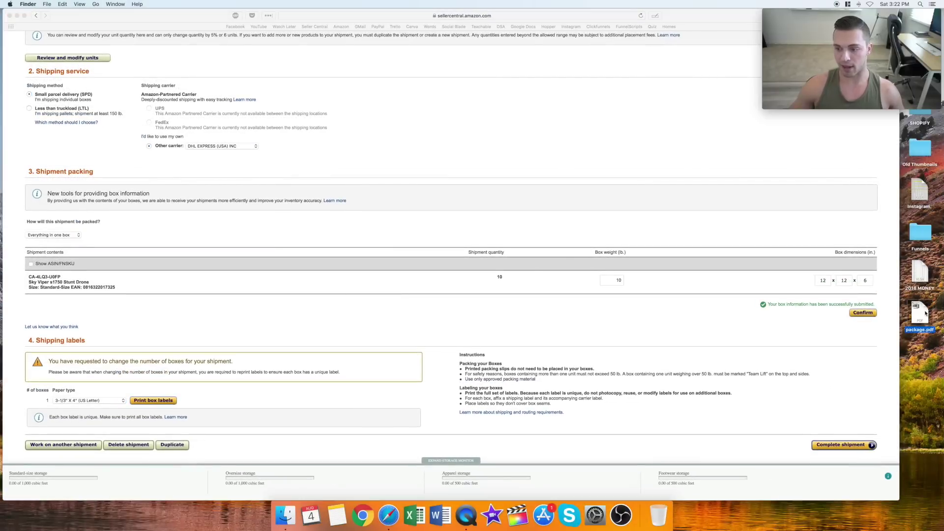
{"action": "left_click_drag", "start_coordinate": [239, 328], "coordinate": [825, 529]}
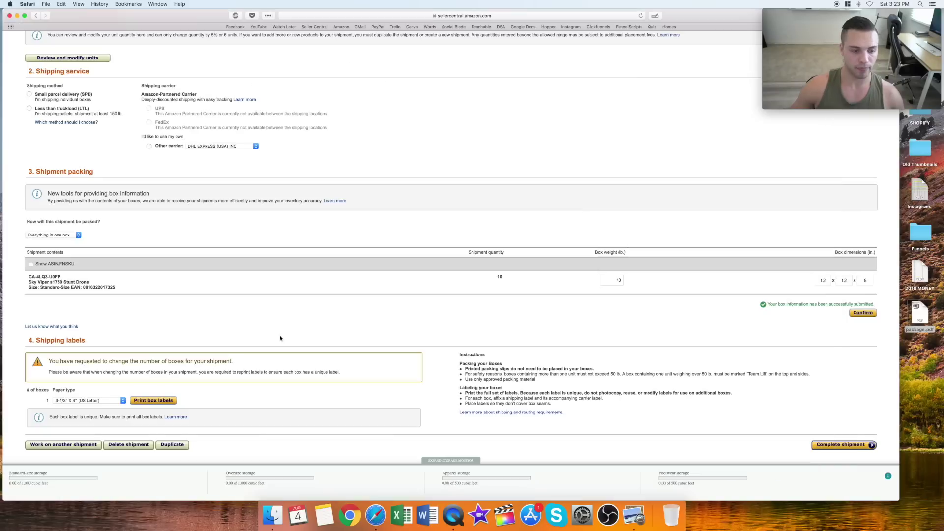
- Try to complete the shipment with the submitted box information
{"action": "scroll", "coordinate": [280, 339], "scroll_direction": "down", "scroll_amount": 2}
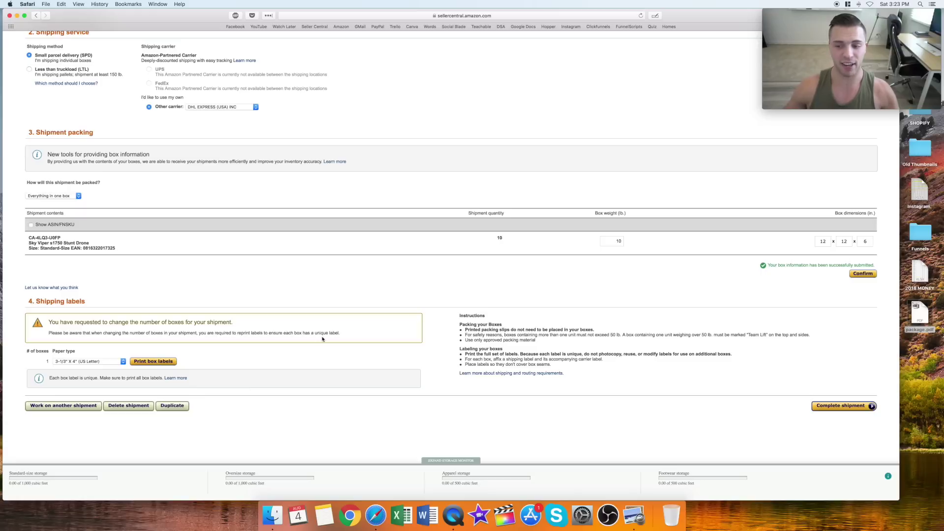
{"action": "left_click", "coordinate": [831, 406]}
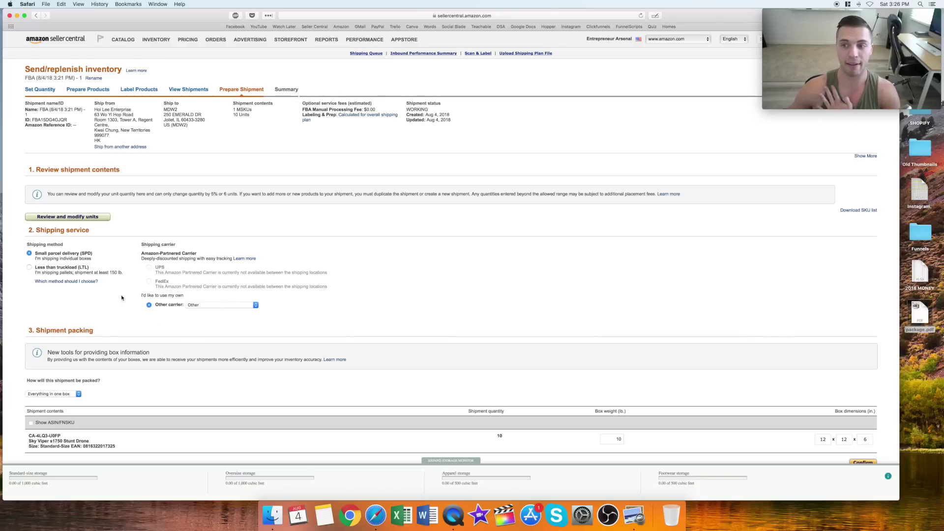
- Review the prepared shipment's ship-from address, shipping service, and packing details
{"action": "left_click_drag", "start_coordinate": [104, 142], "coordinate": [161, 146]}
{"action": "left_click", "coordinate": [209, 213]}
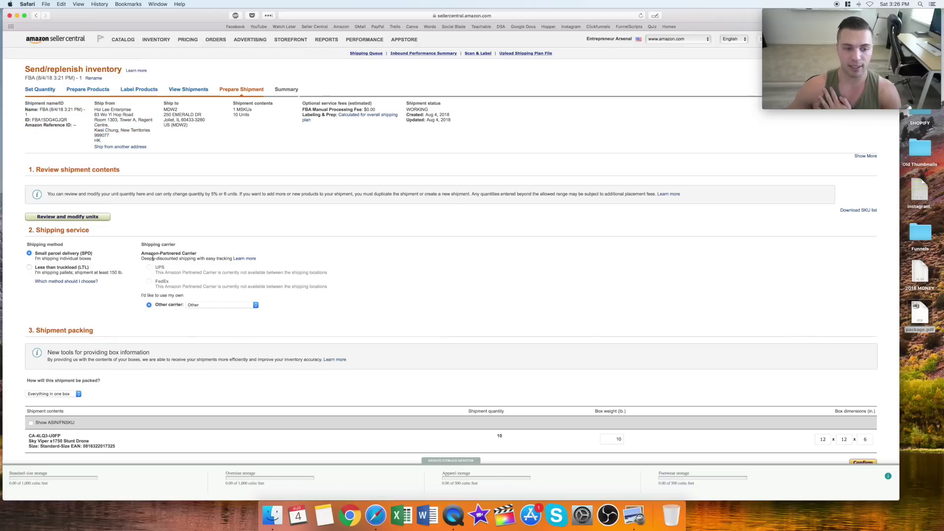
{"action": "scroll", "coordinate": [275, 233], "scroll_direction": "down", "scroll_amount": 3}
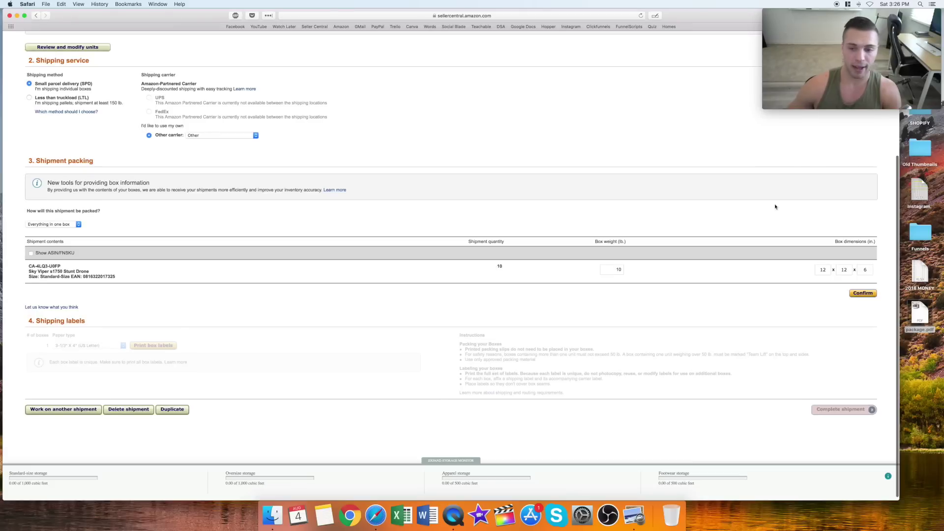
{"action": "scroll", "coordinate": [454, 354], "scroll_direction": "up", "scroll_amount": 3}
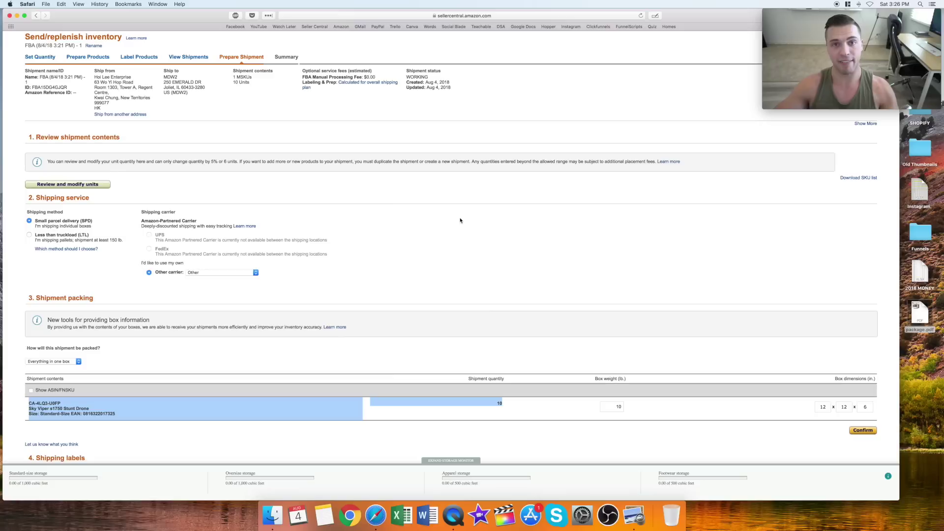
{"action": "scroll", "coordinate": [461, 220], "scroll_direction": "up", "scroll_amount": 3}
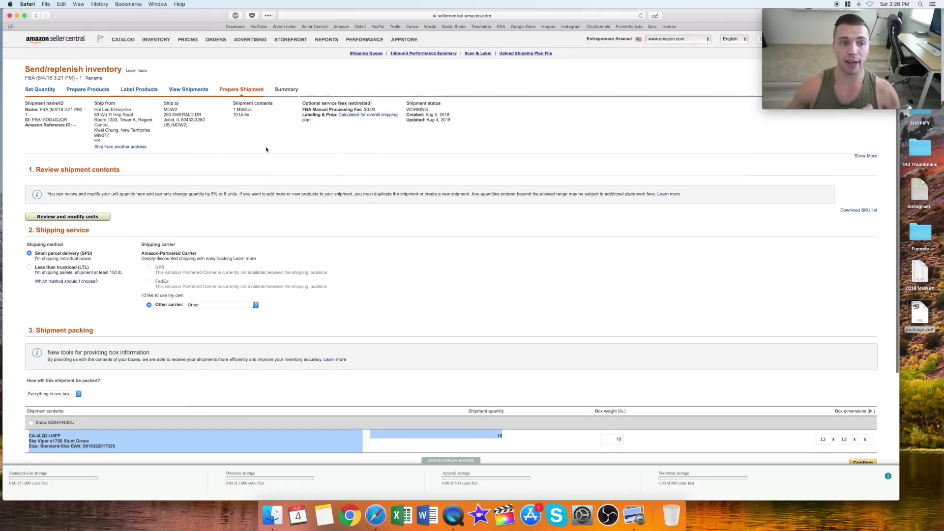
- Open the Sky Viper s1750 Stunt Drone's product page from the managed inventory and check its price and Prime shipping information
{"action": "left_click", "coordinate": [165, 53]}
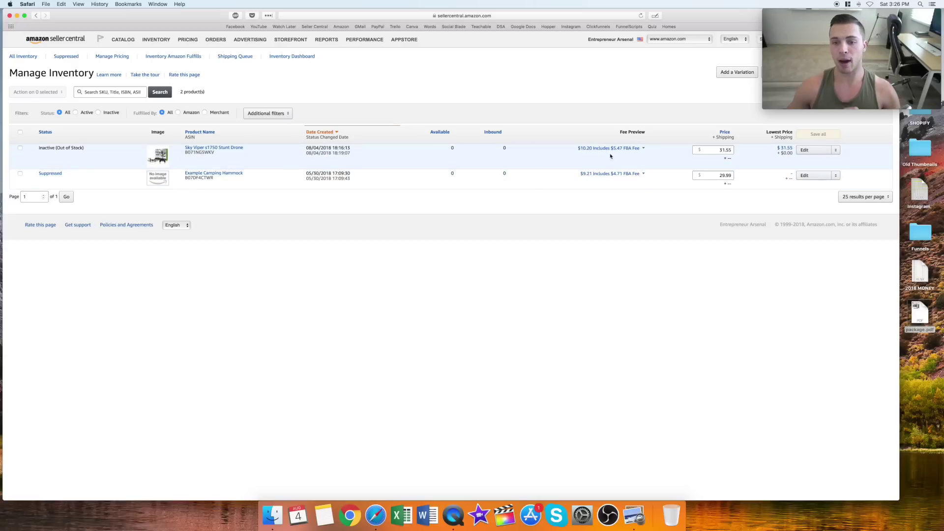
{"action": "left_click", "coordinate": [234, 149]}
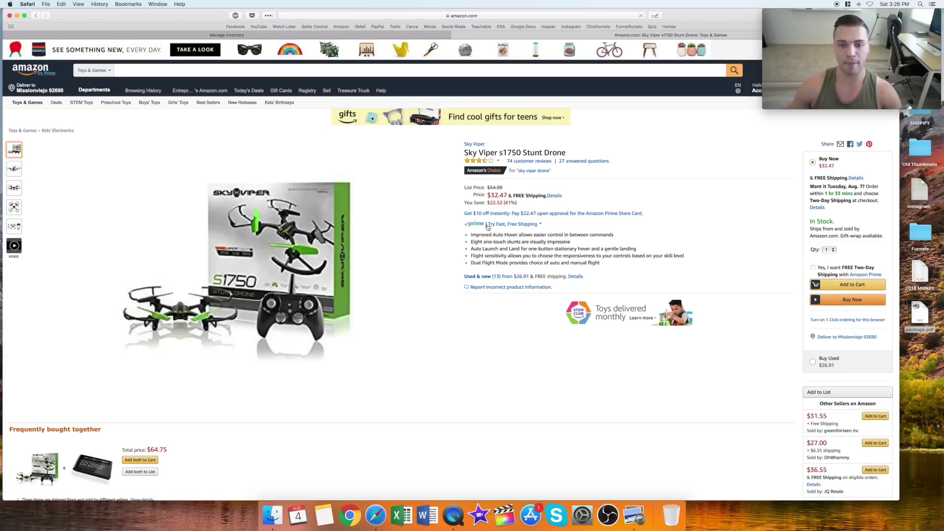
{"action": "double_click", "coordinate": [498, 195]}
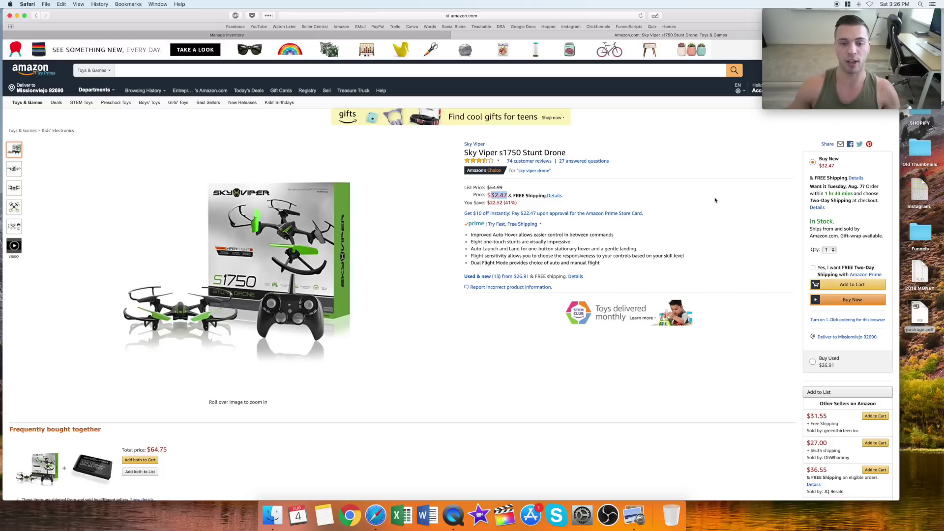
{"action": "left_click", "coordinate": [476, 227]}
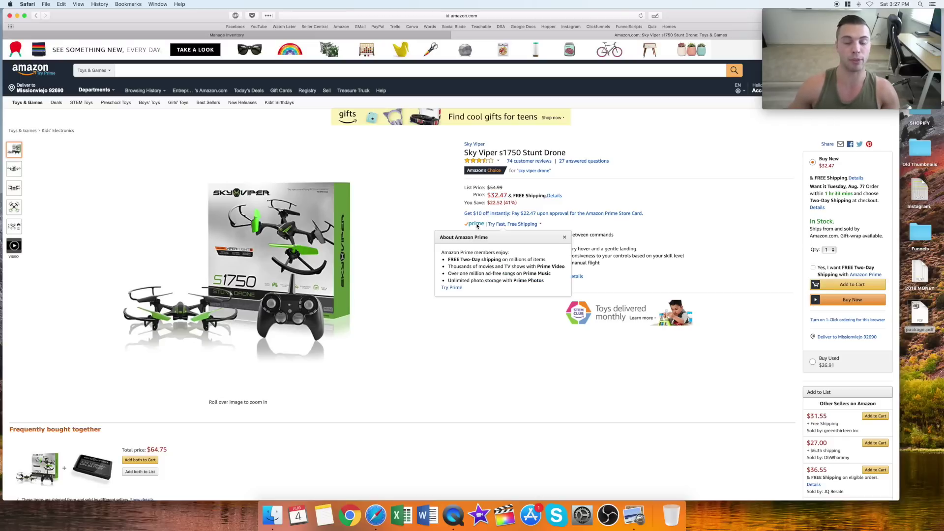
{"action": "left_click", "coordinate": [699, 209]}
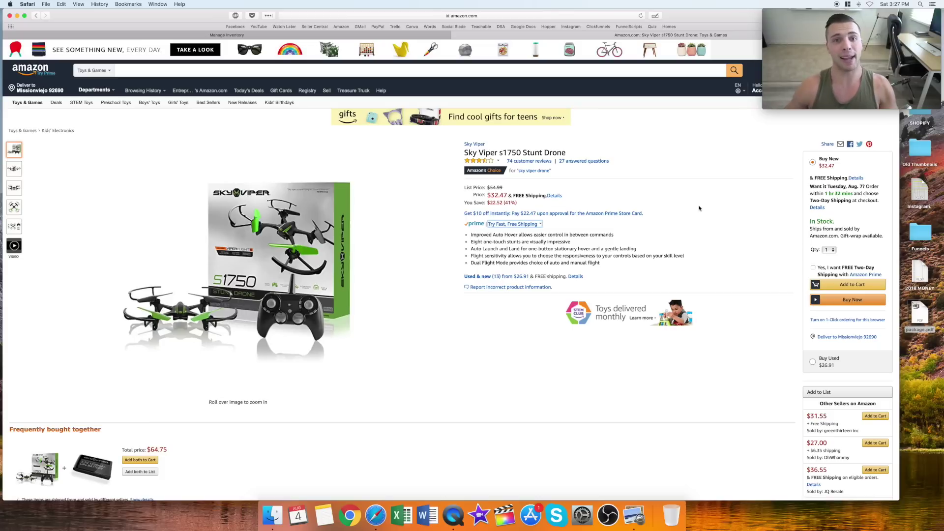